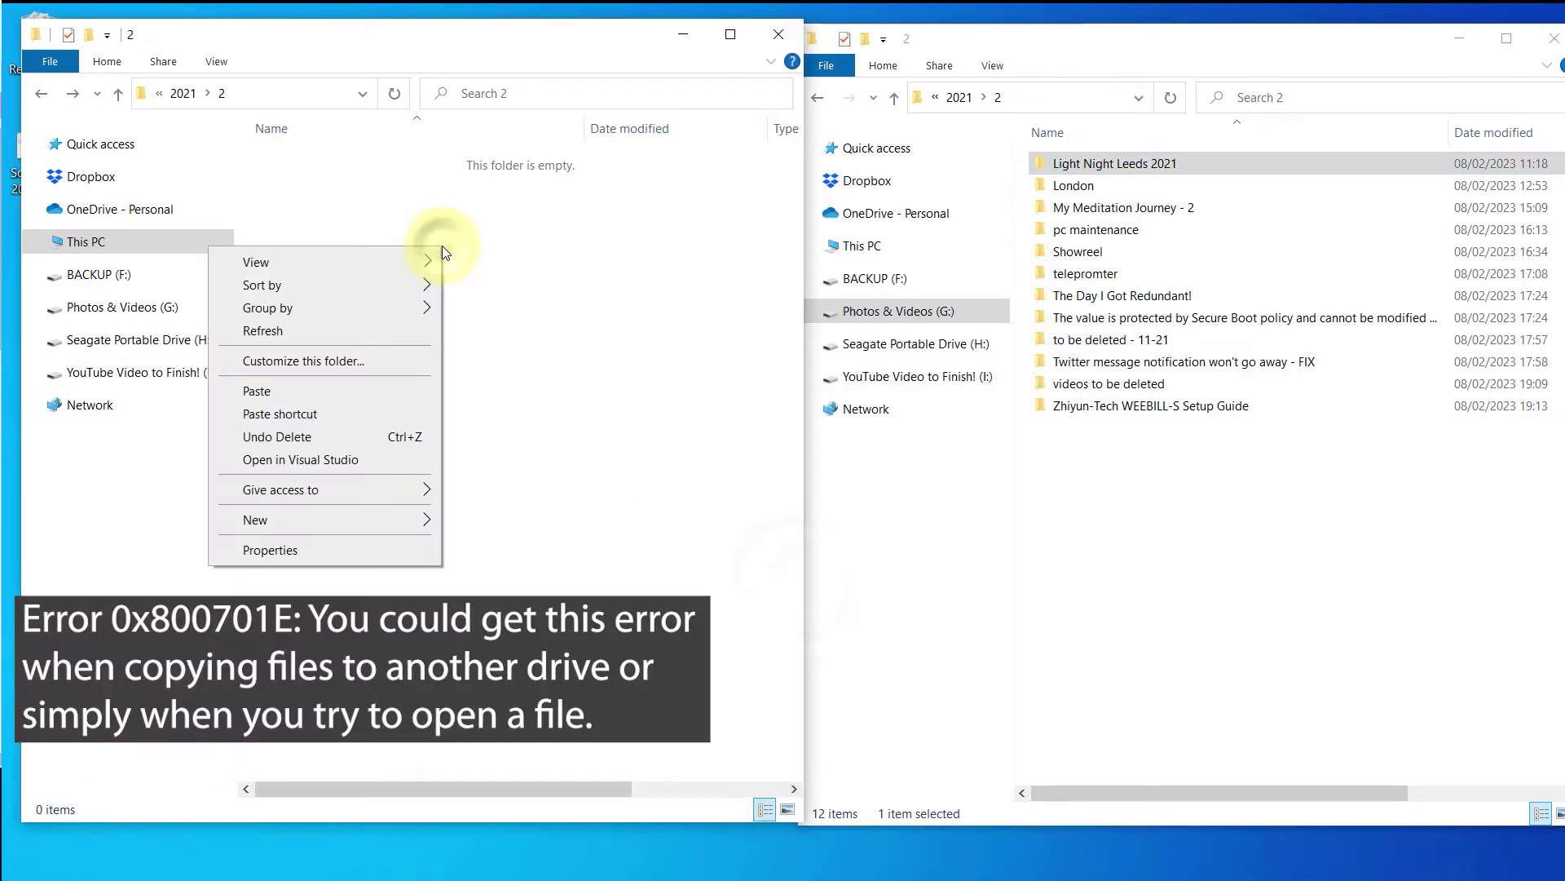
- Paste Light Night Leeds 2021 into folder 2, retry the failing clip twice, then cancel
{"action": "left_click", "coordinate": [399, 390]}
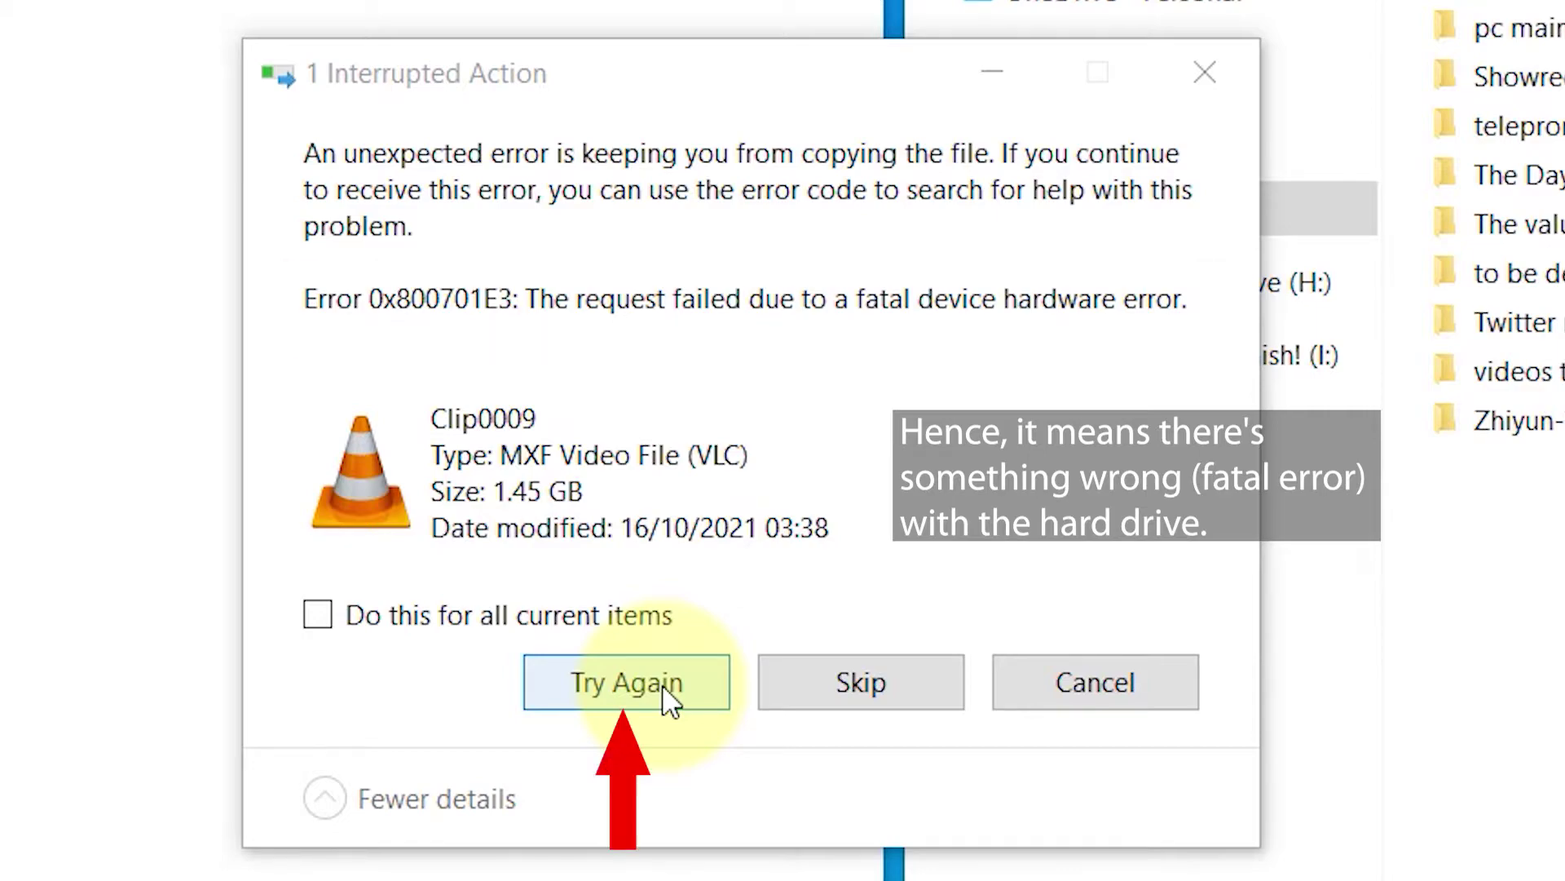
{"action": "left_click", "coordinate": [663, 685]}
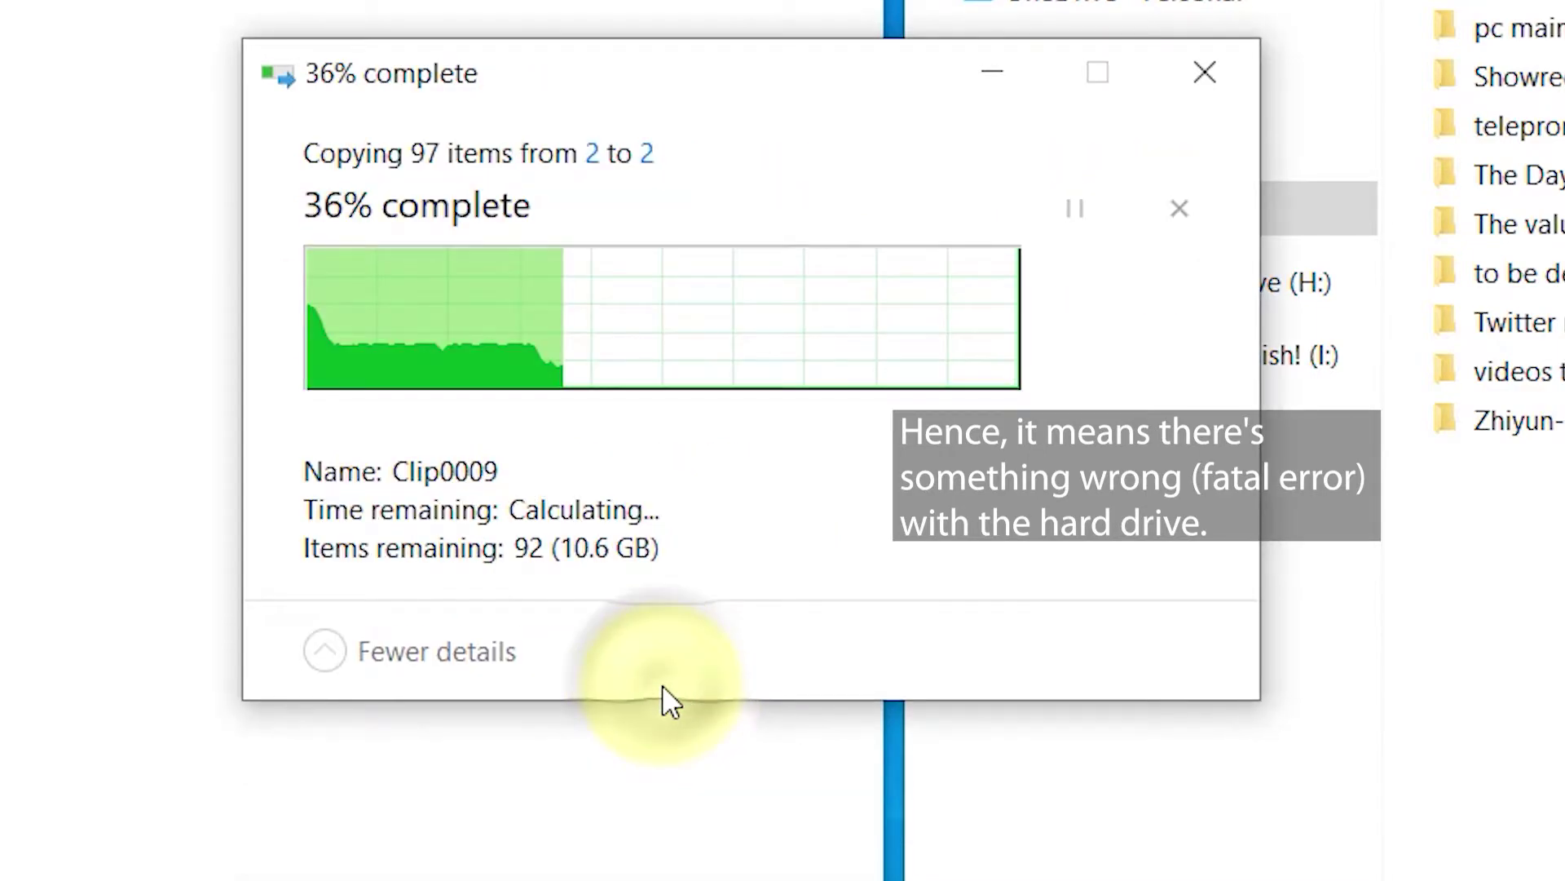
{"action": "left_click", "coordinate": [662, 683]}
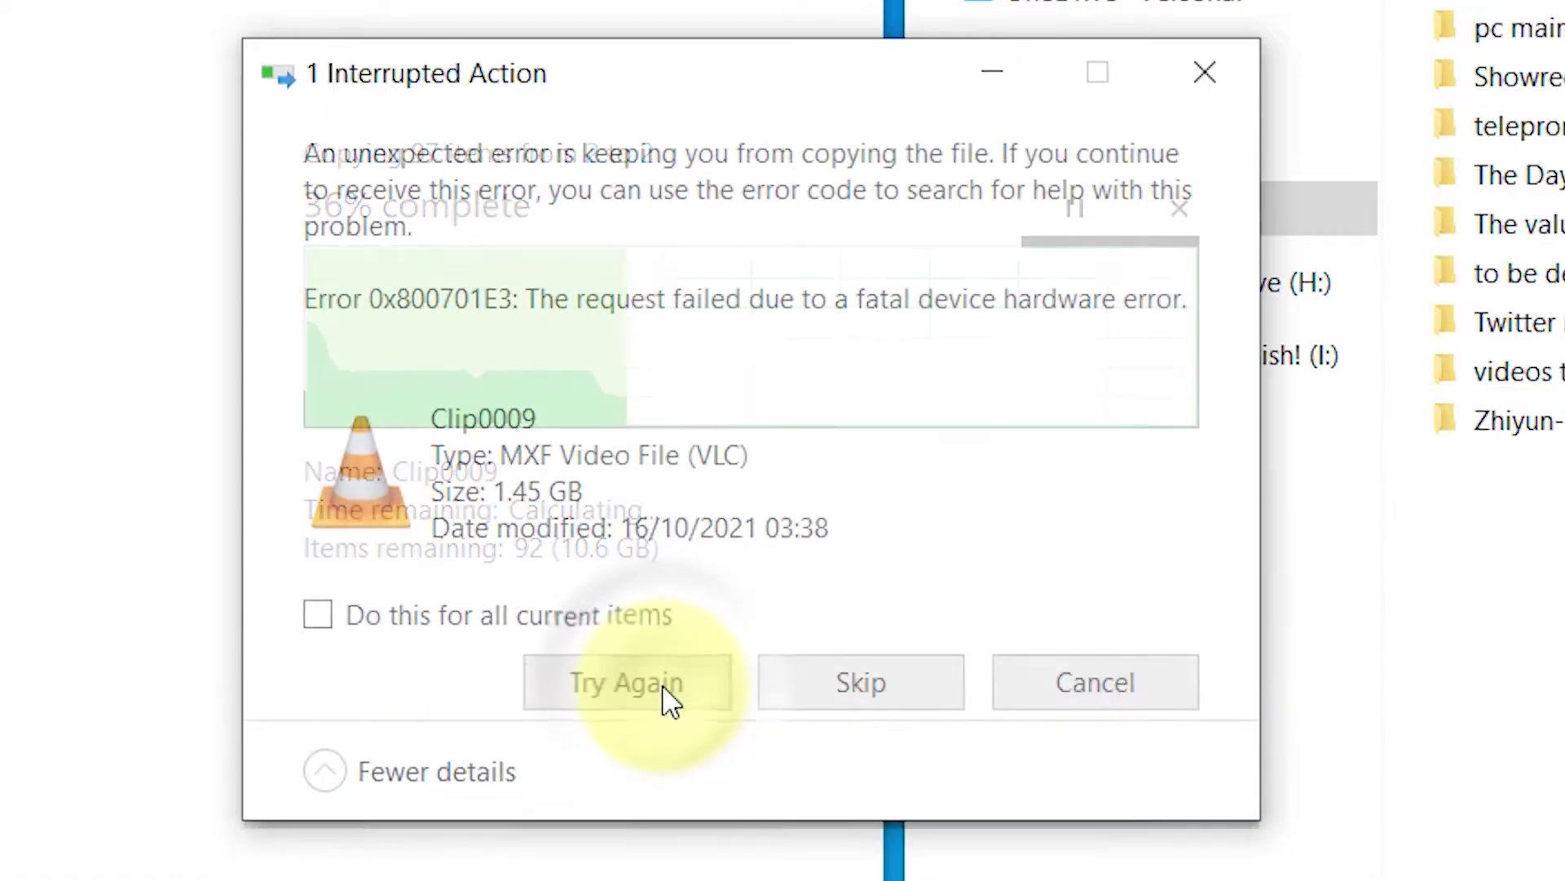
{"action": "left_click", "coordinate": [1125, 689]}
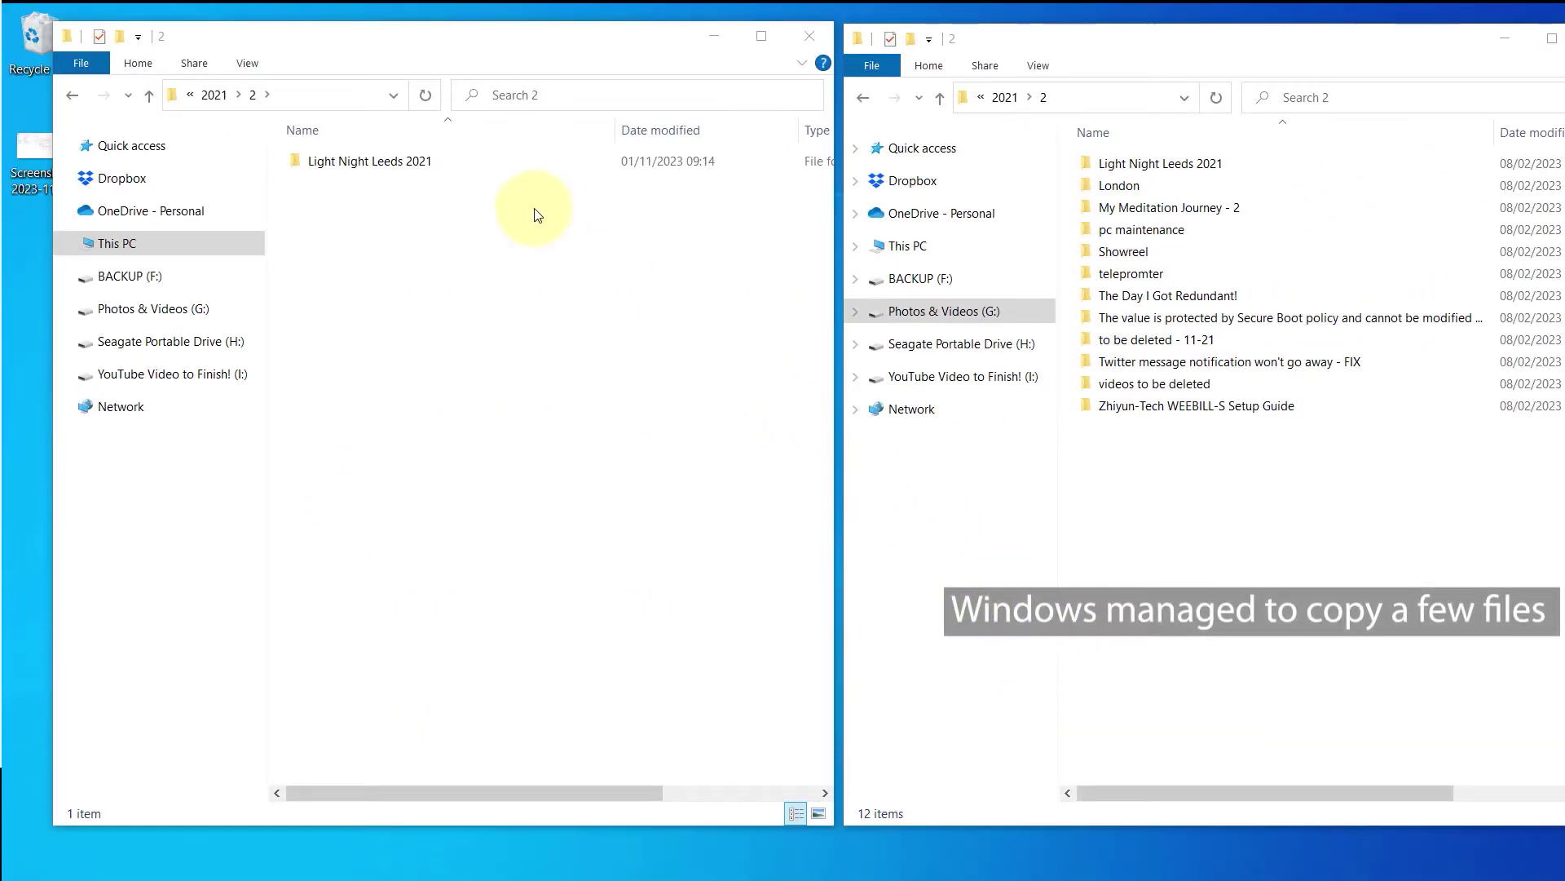
{"action": "double_click", "coordinate": [424, 162]}
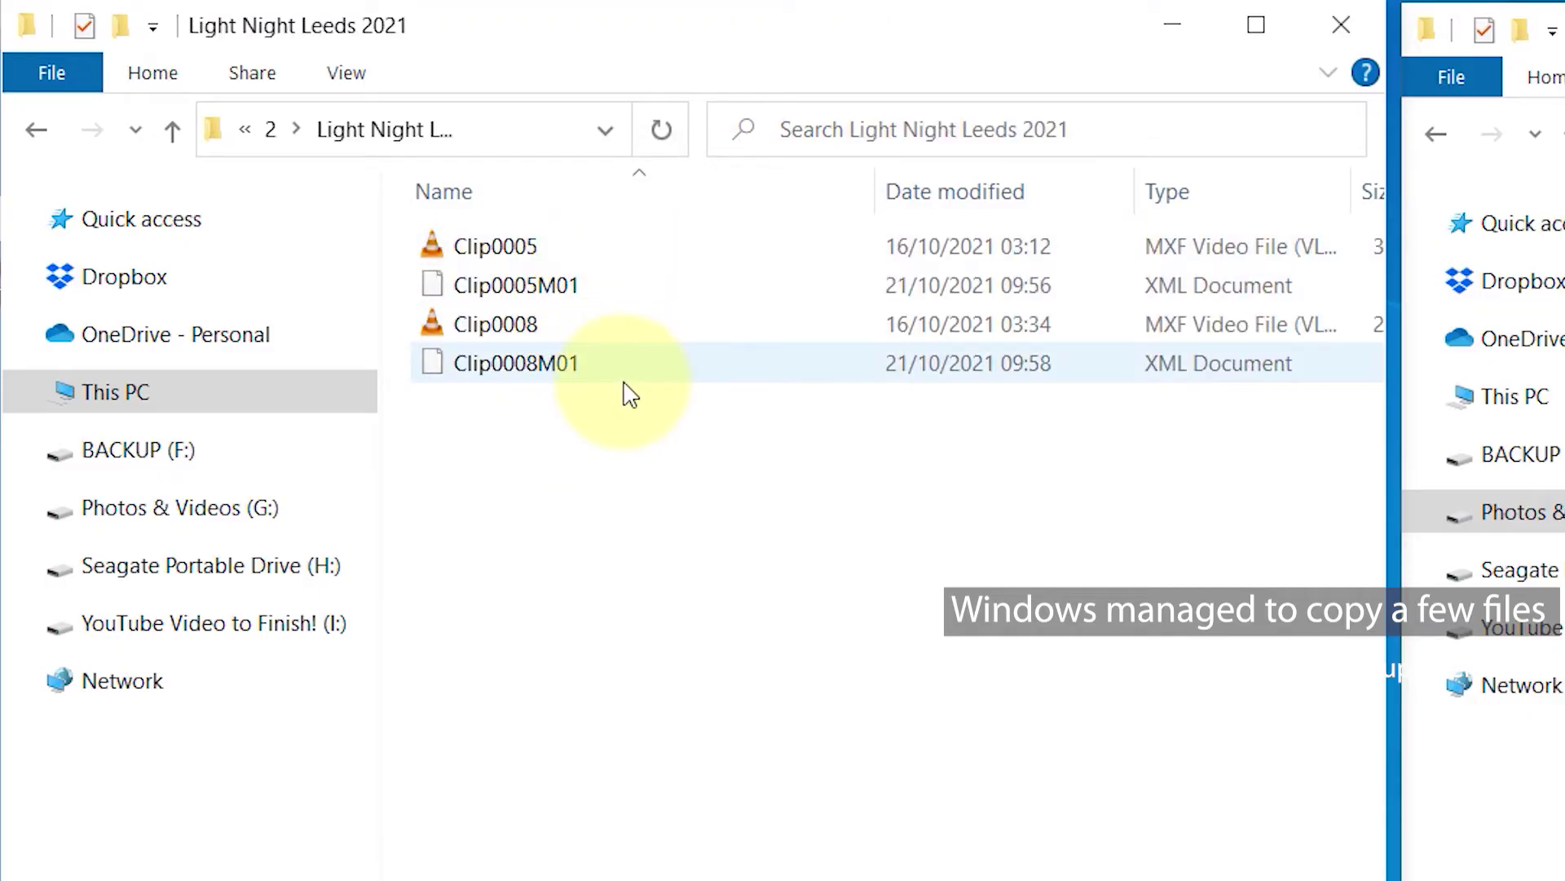
{"action": "key", "text": "alt+Left"}
{"action": "right_click", "coordinate": [545, 213]}
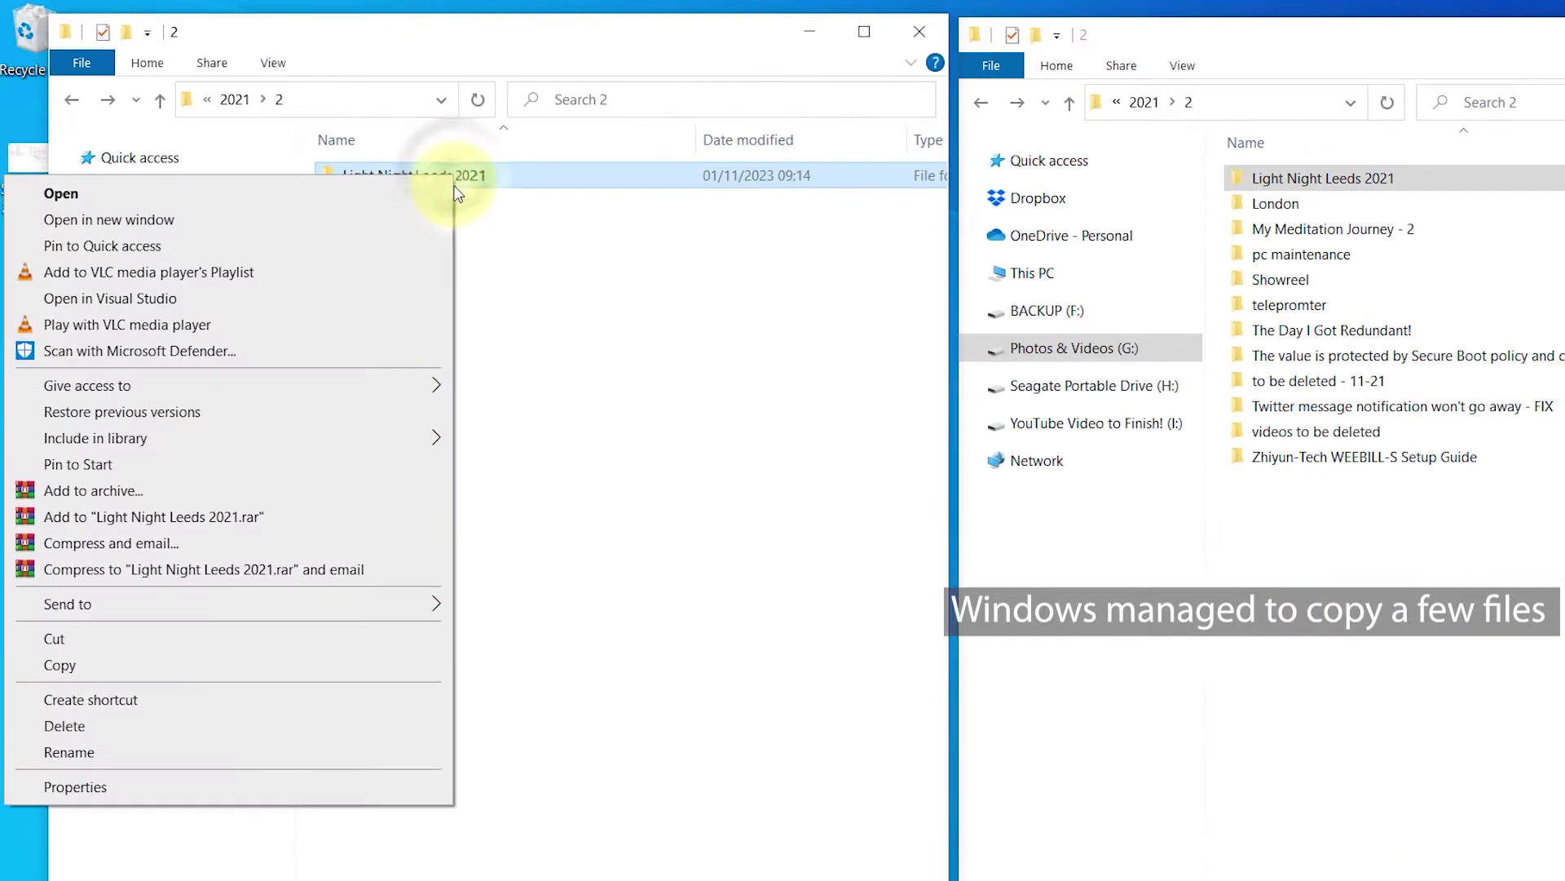
{"action": "left_click", "coordinate": [167, 866]}
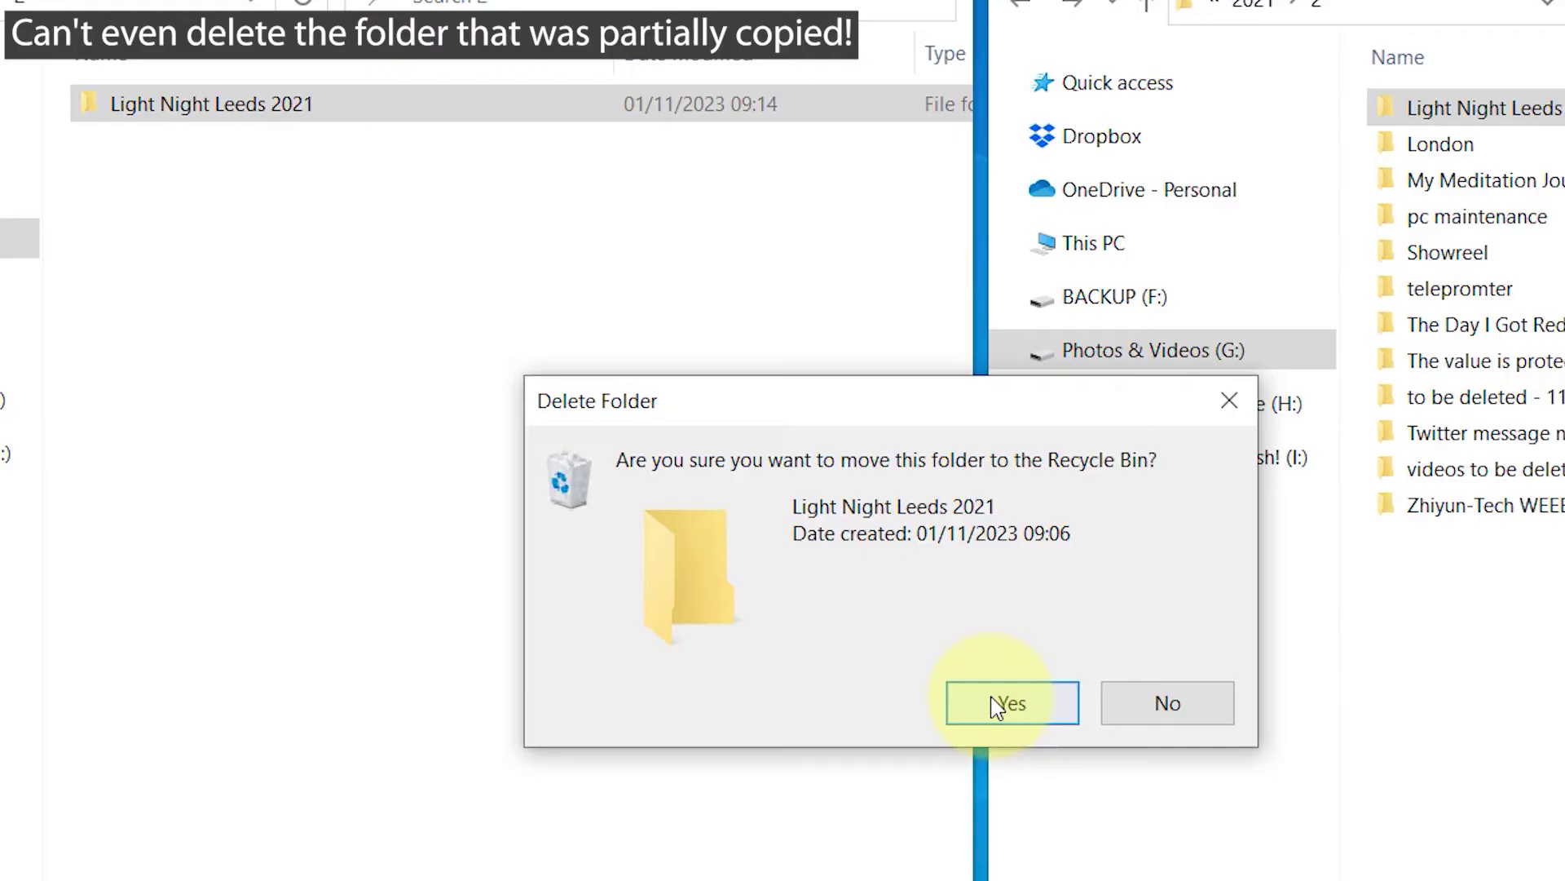
{"action": "left_click", "coordinate": [987, 631]}
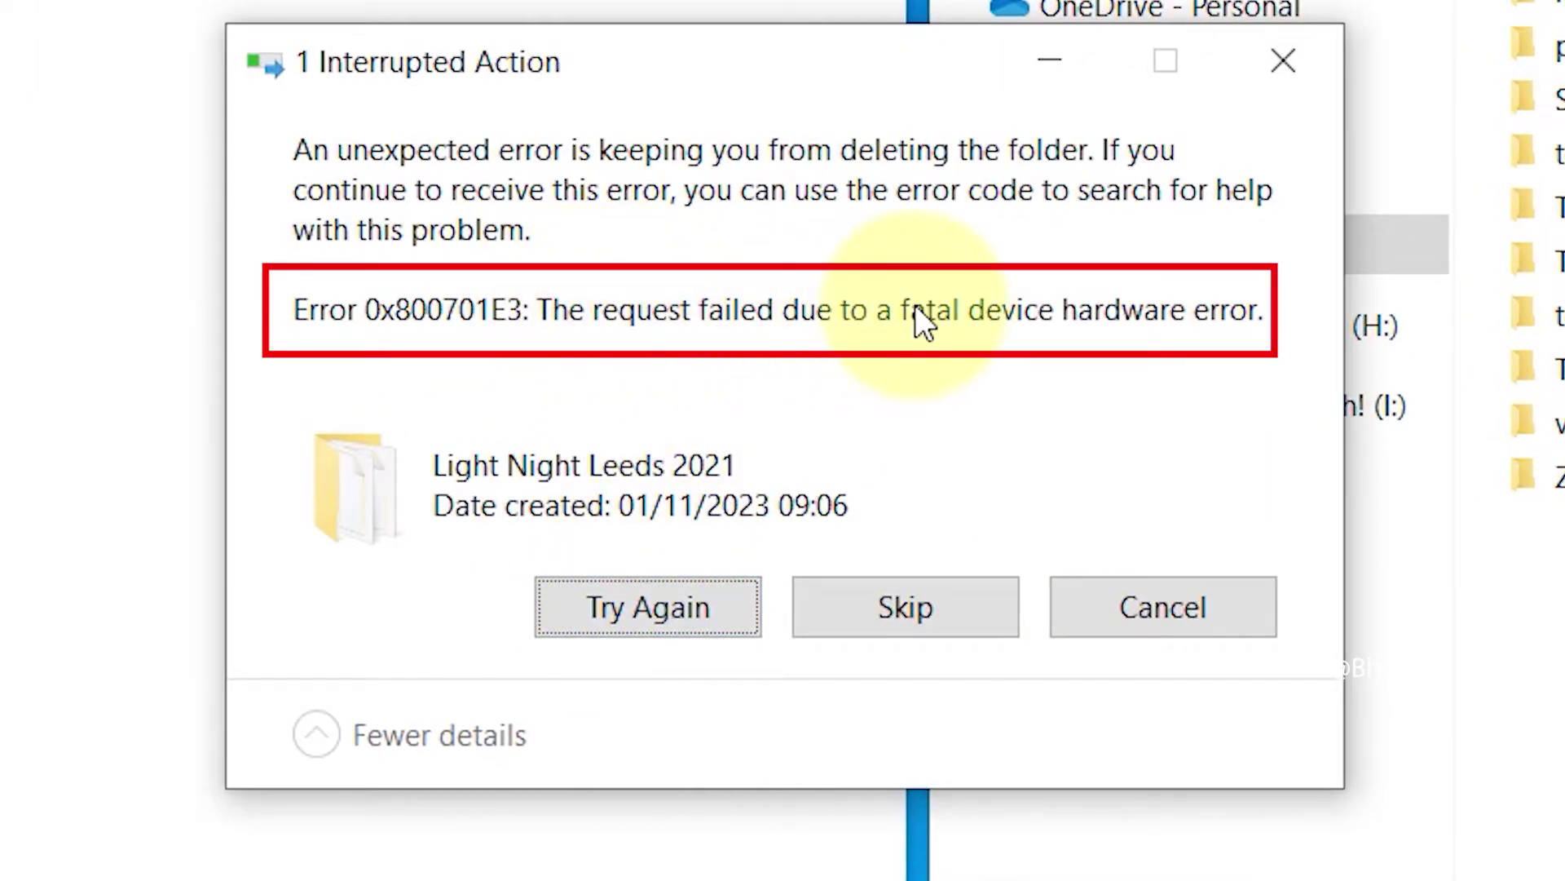
{"action": "left_click", "coordinate": [1305, 62]}
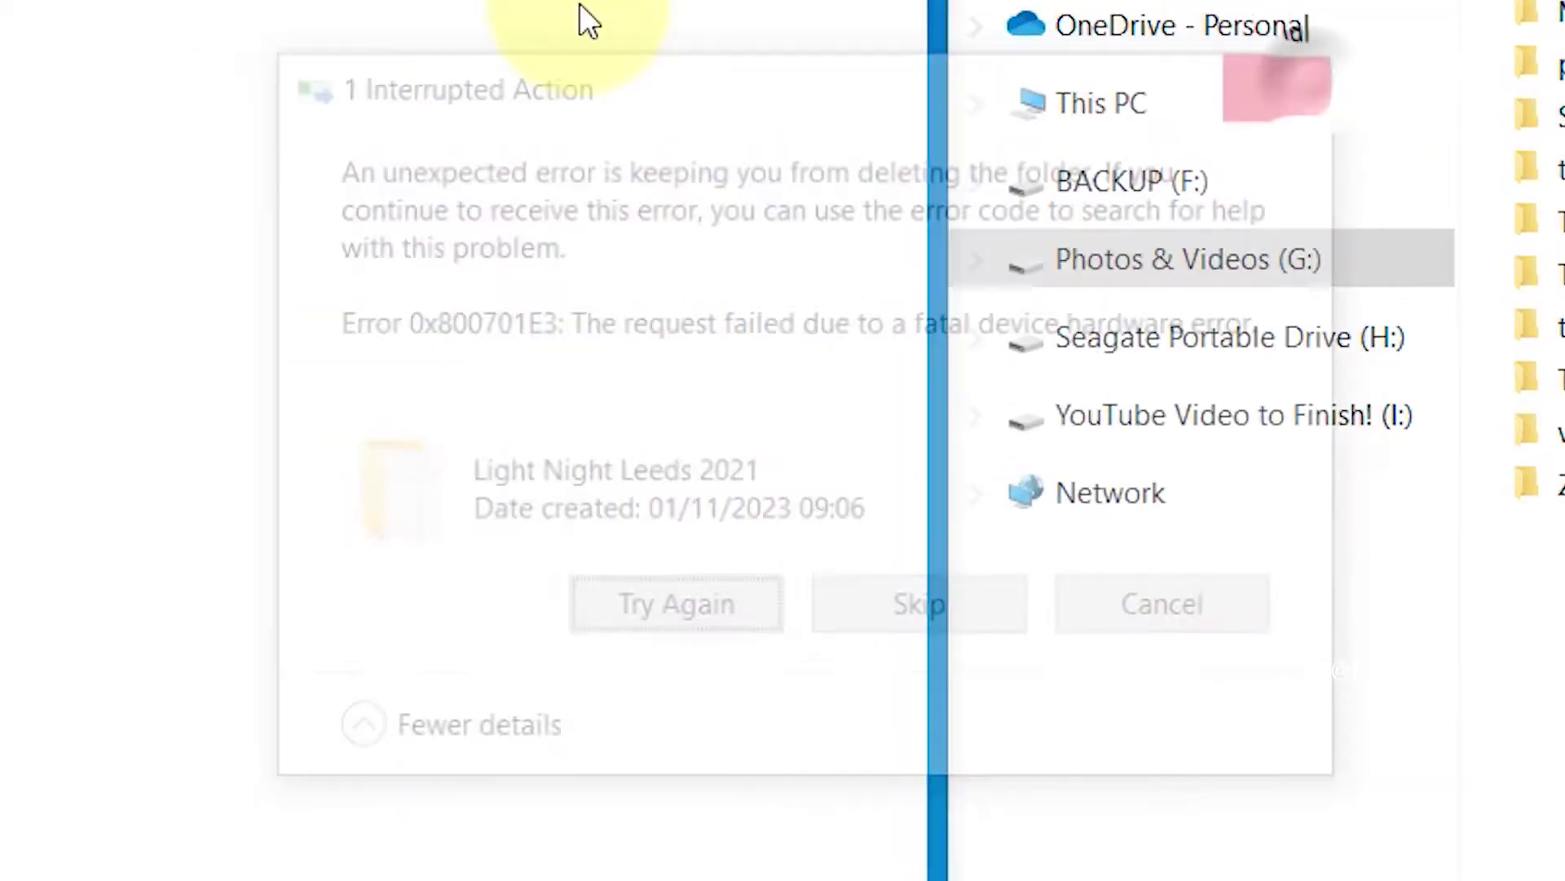
- From This PC, open Seagate Portable Drive (H:) Properties on its Tools page
{"action": "key", "text": "alt+Up"}
{"action": "key", "text": "alt+Up"}
{"action": "left_click", "coordinate": [106, 345]}
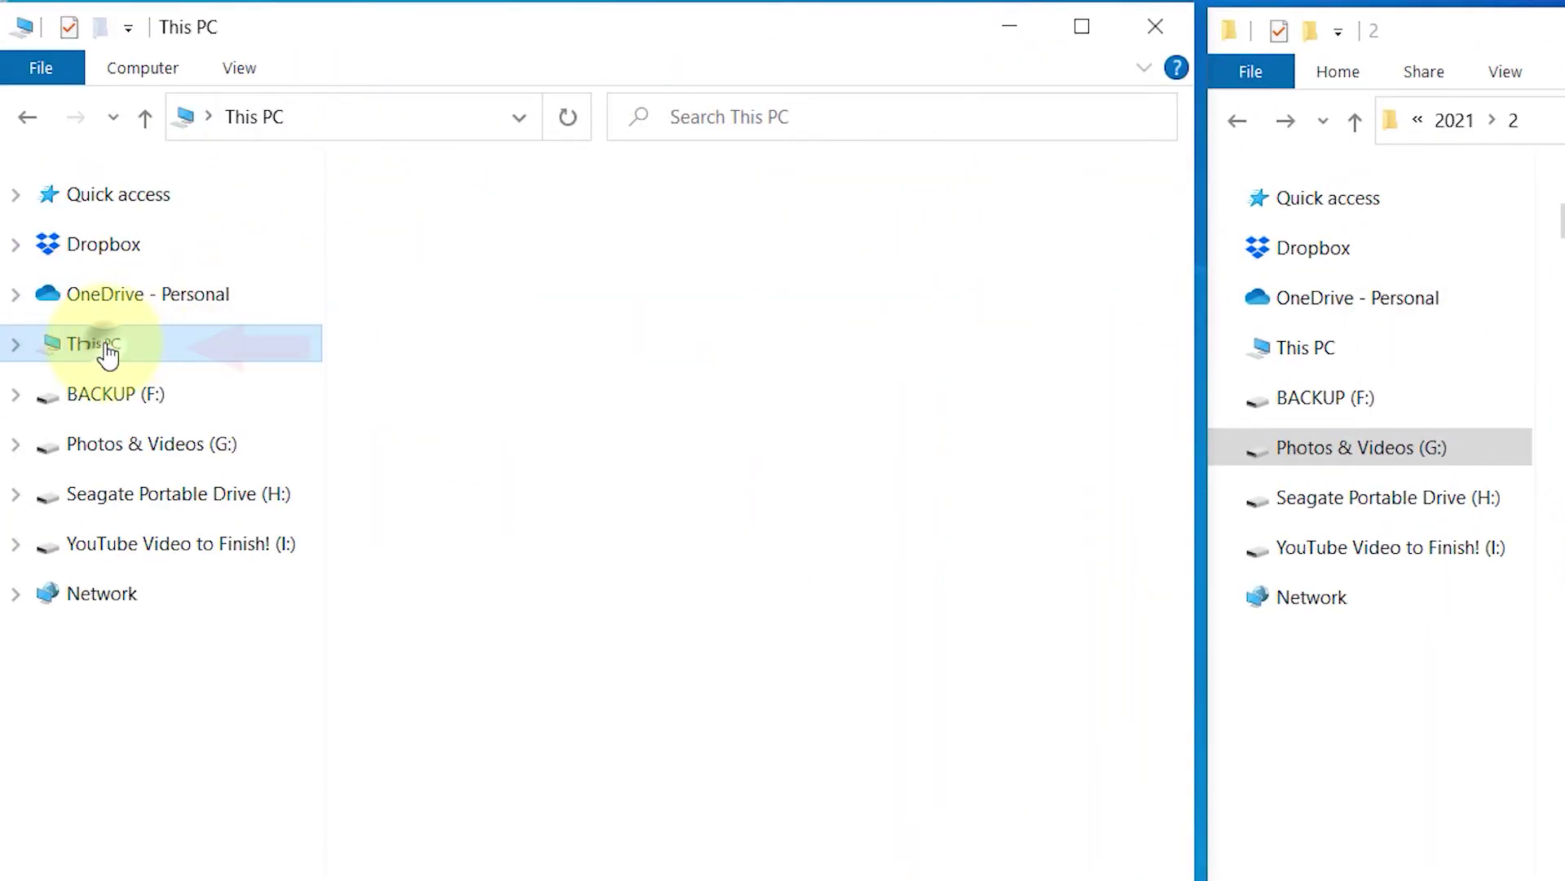
{"action": "left_click", "coordinate": [715, 584]}
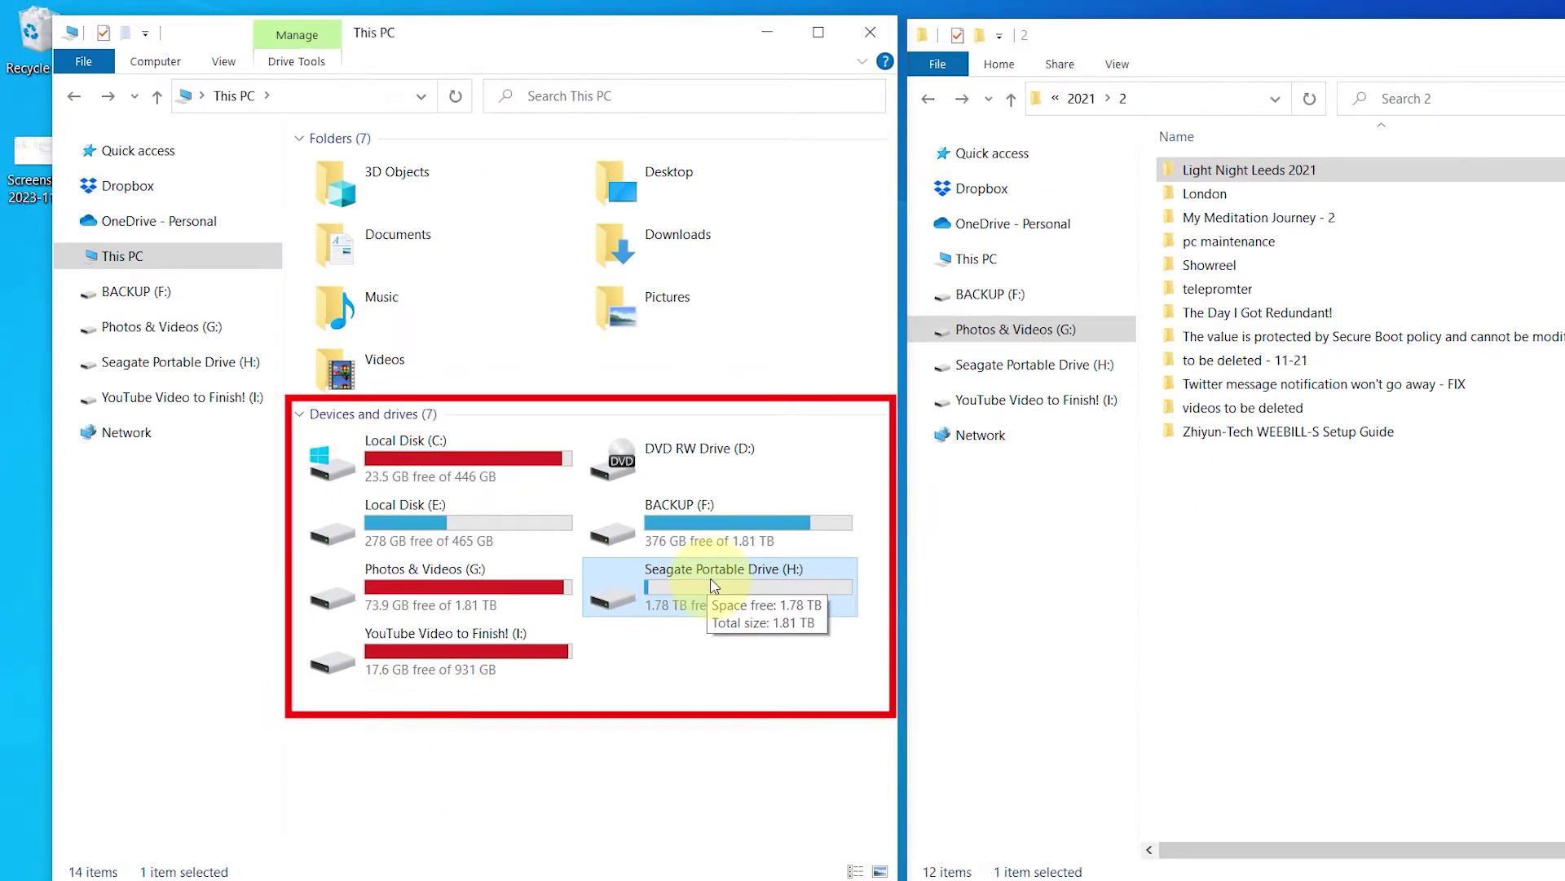
{"action": "right_click", "coordinate": [760, 581]}
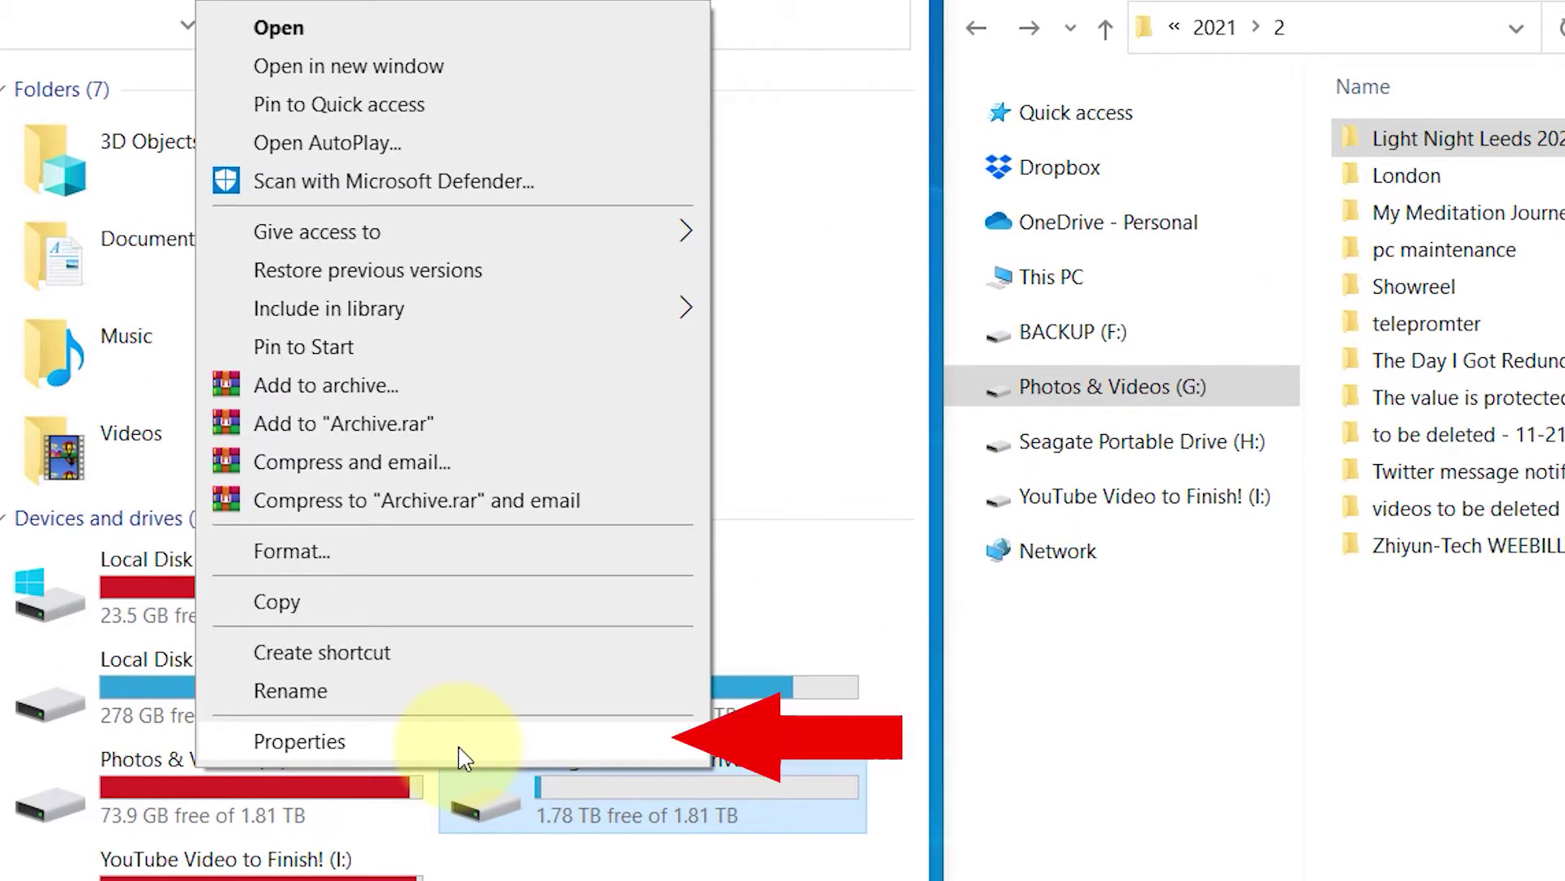
{"action": "left_click", "coordinate": [464, 758]}
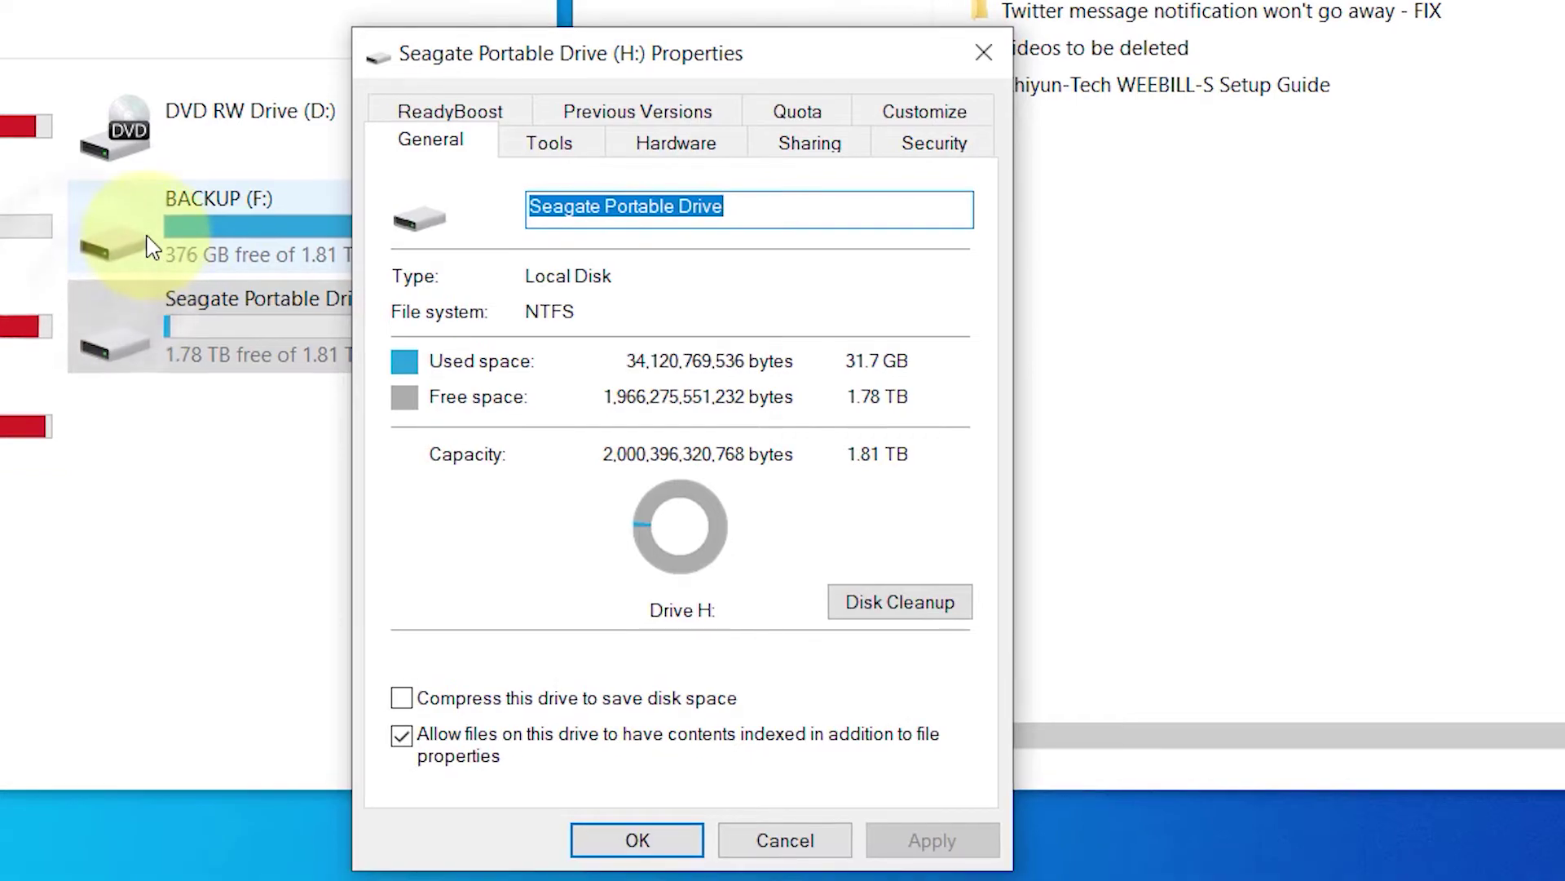
{"action": "left_click", "coordinate": [548, 146]}
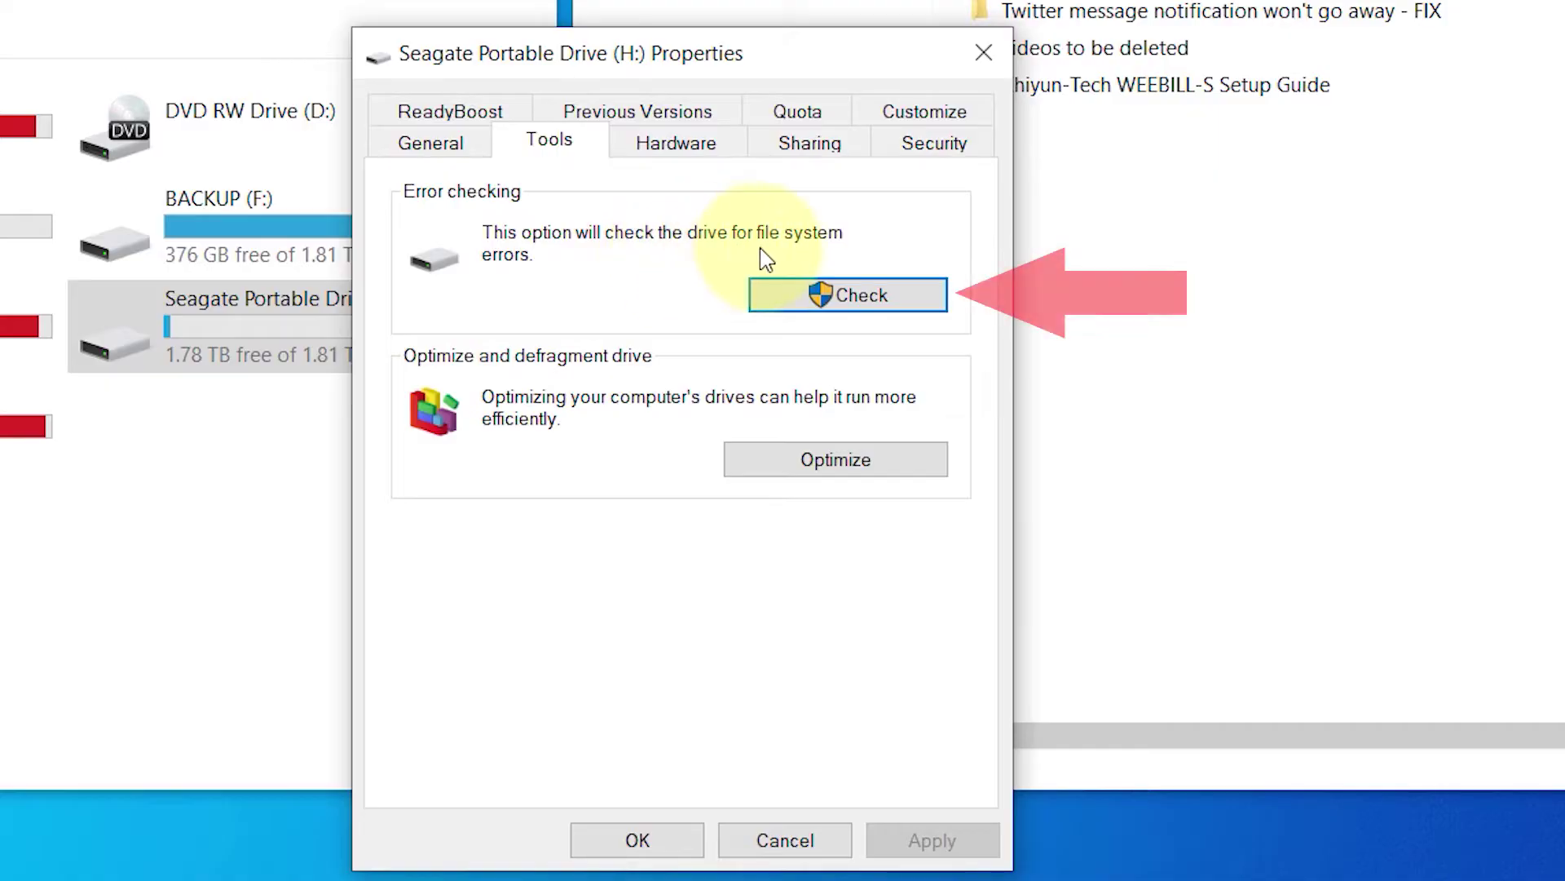
- Run Check > Scan drive on Seagate Portable Drive (H:) and close the scan-failure message
{"action": "left_click", "coordinate": [902, 302]}
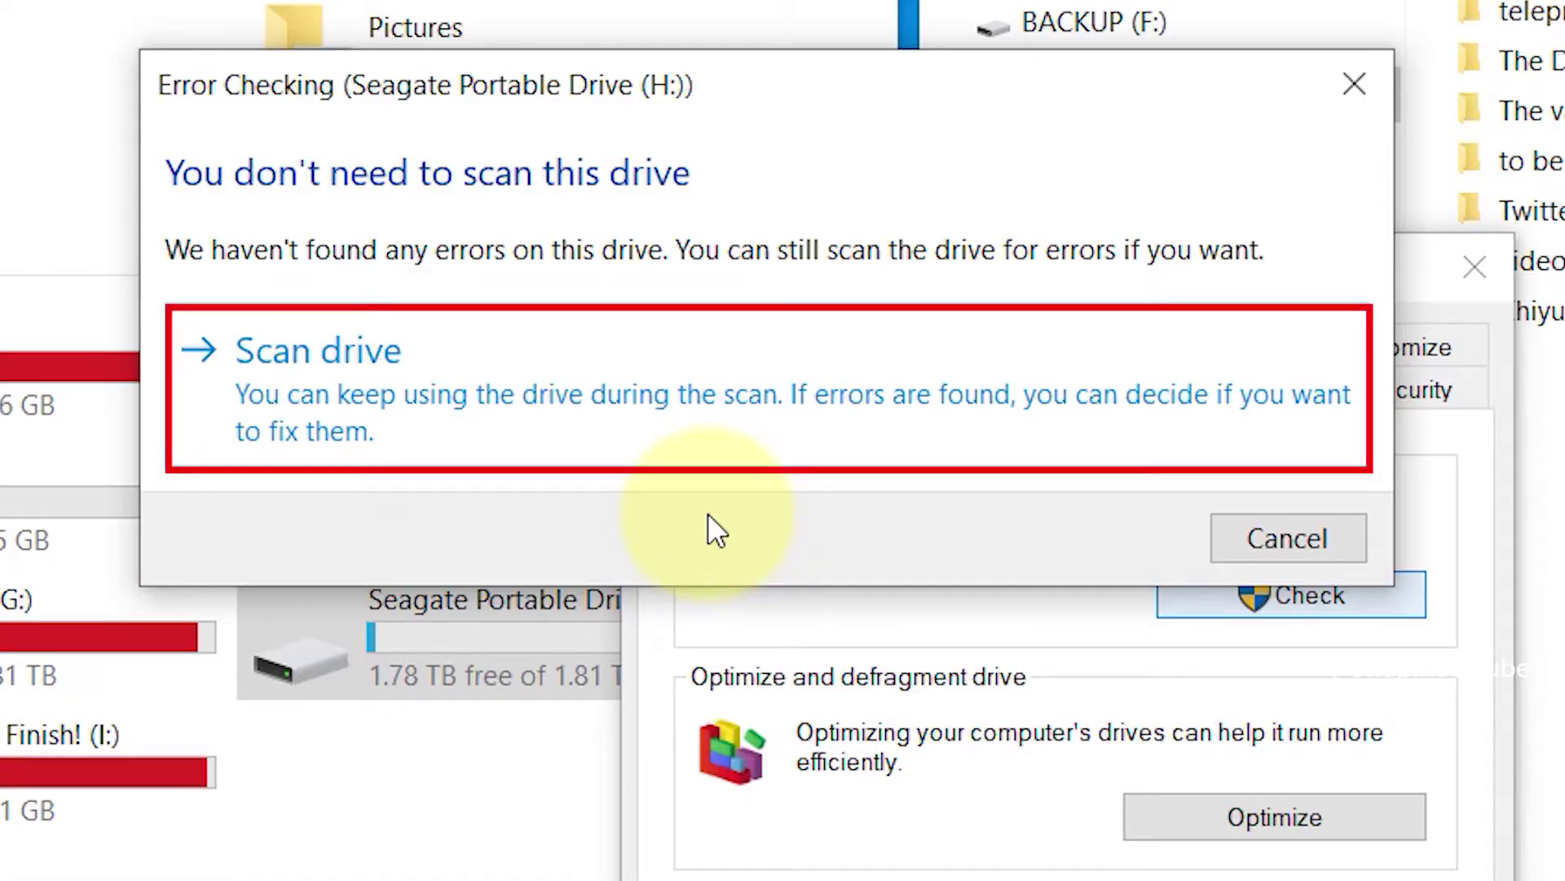
{"action": "left_click", "coordinate": [715, 422]}
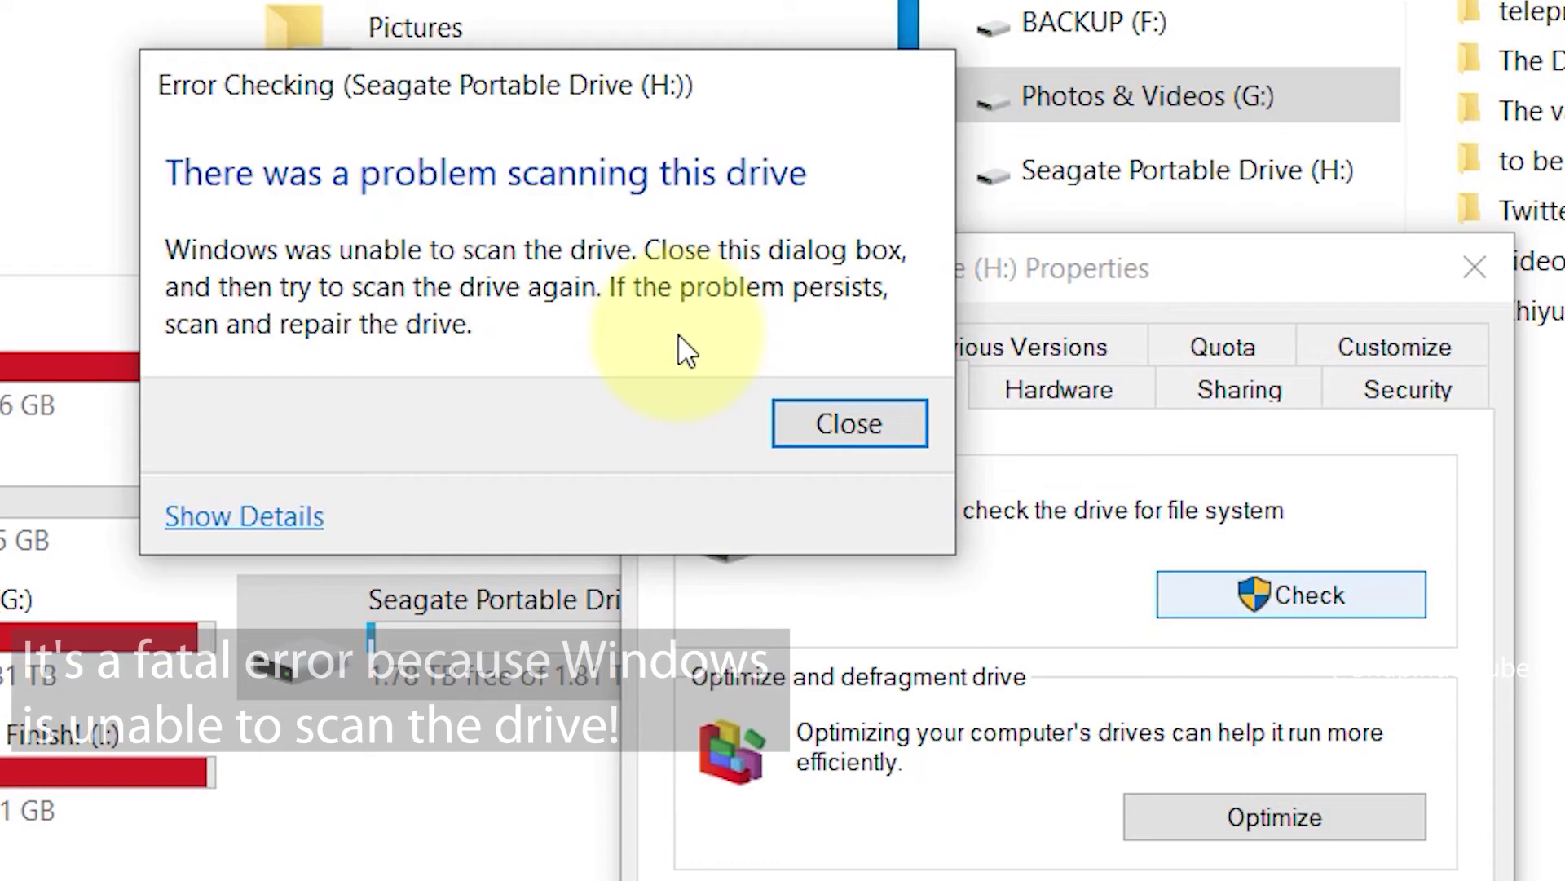
{"action": "key", "text": "Tab"}
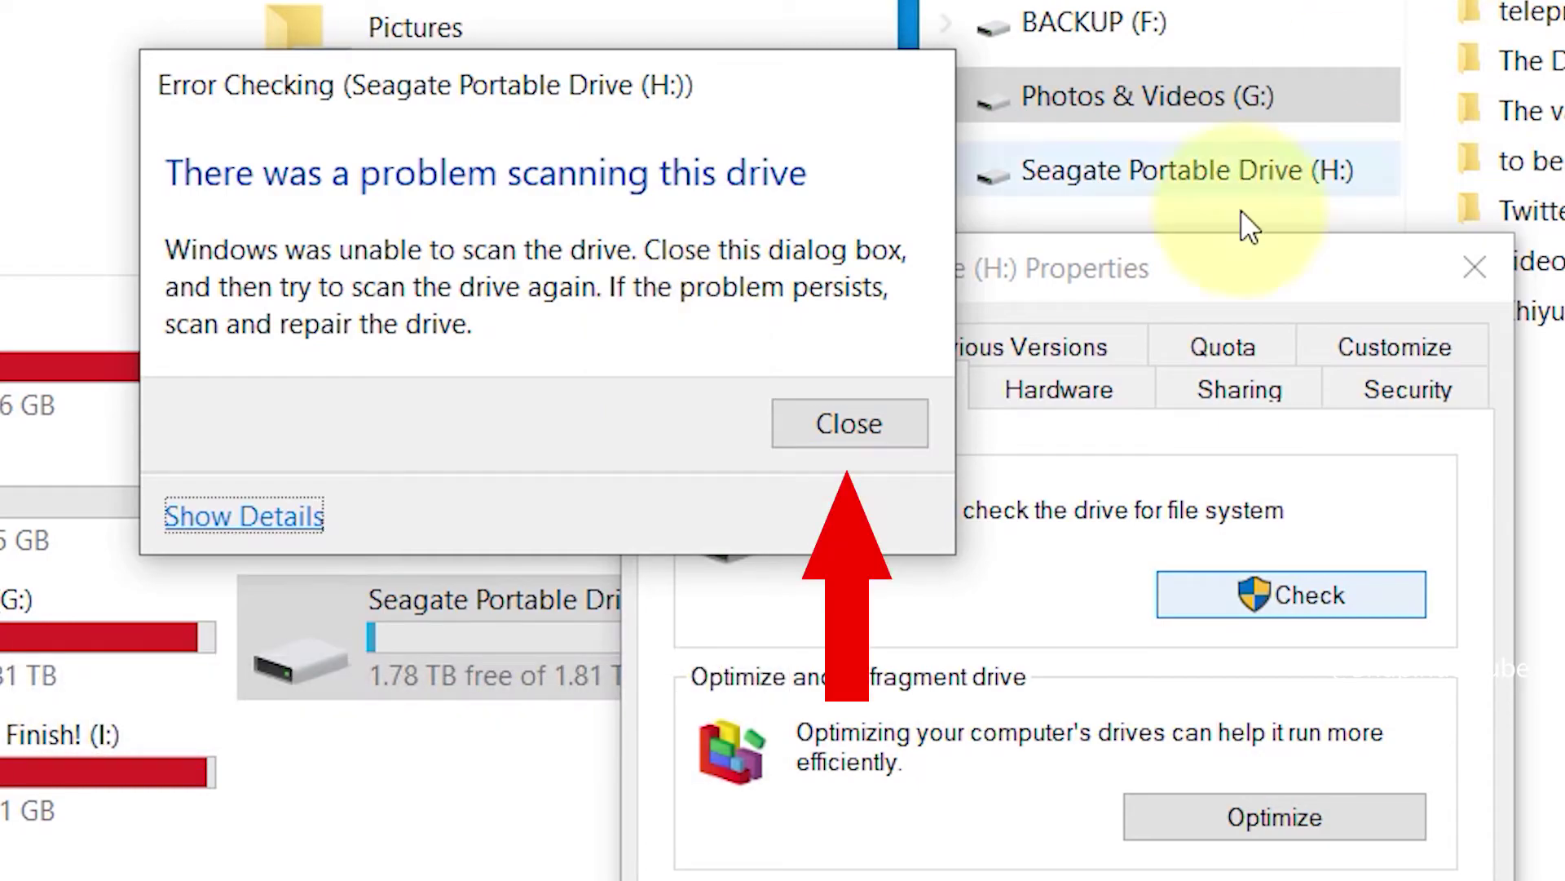
{"action": "left_click", "coordinate": [913, 424]}
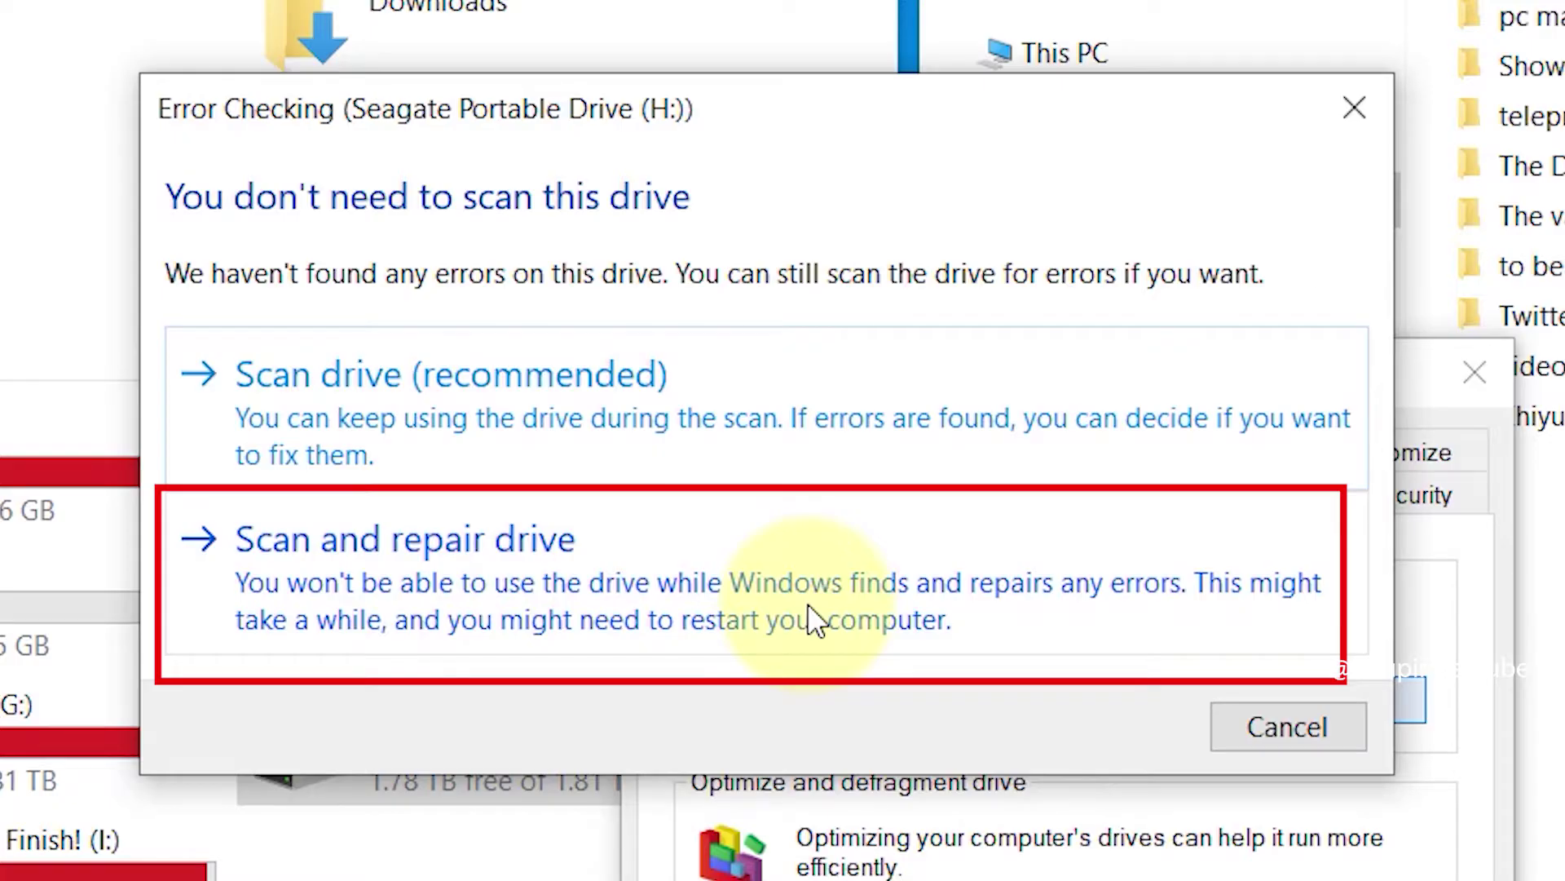
- Start Scan and repair drive on Seagate Portable Drive (H:)
{"action": "left_click", "coordinate": [960, 588]}
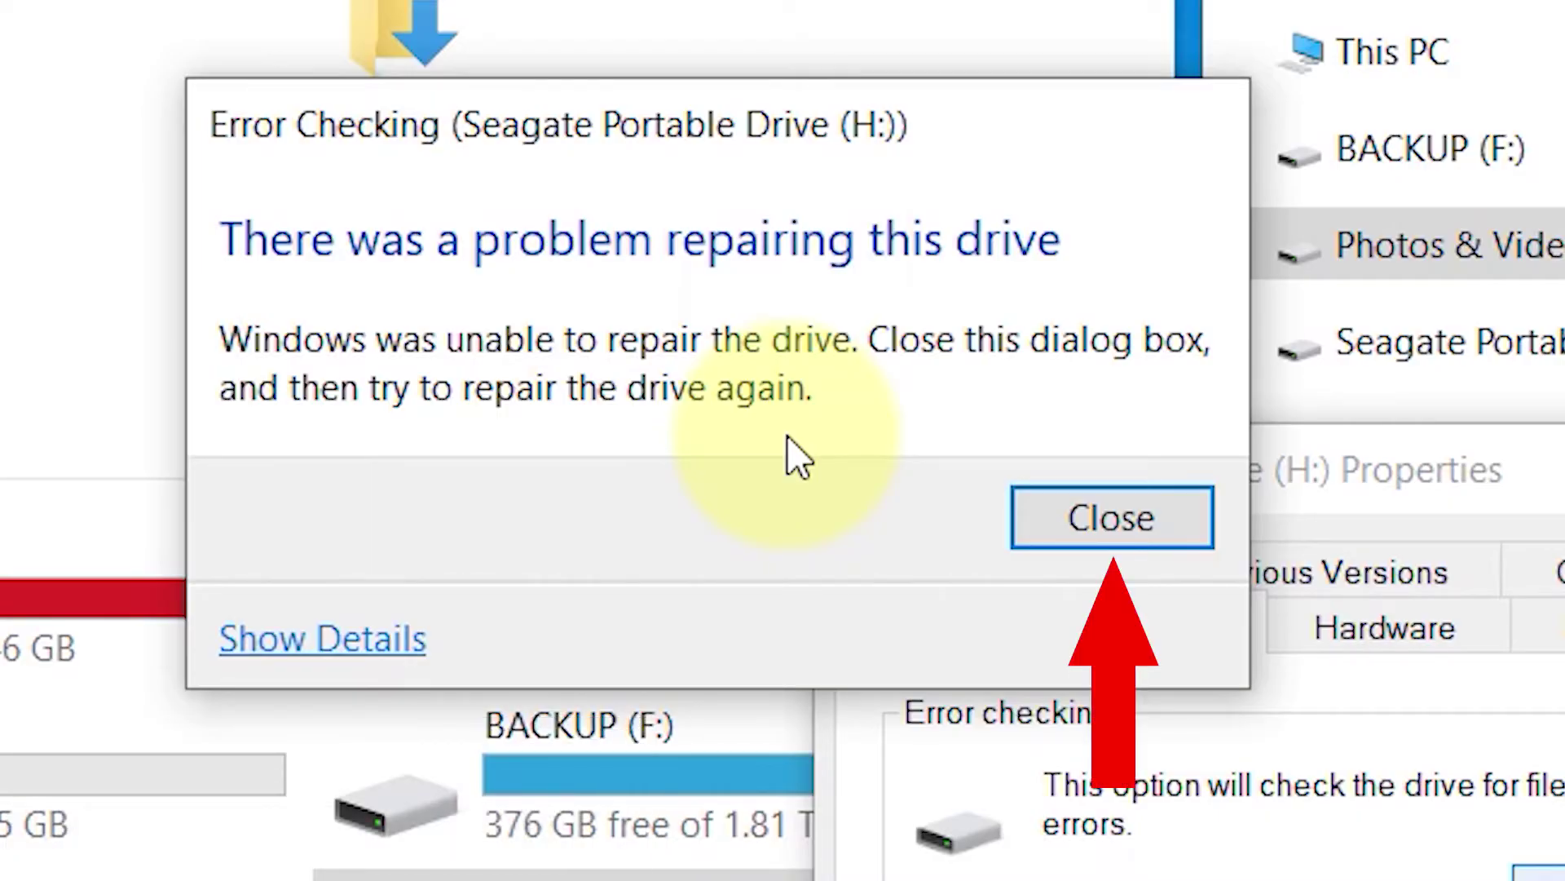
- Close the repair-failure message and the Properties dialog, then open Seagate Portable Drive (H:)
{"action": "left_click", "coordinate": [1113, 520]}
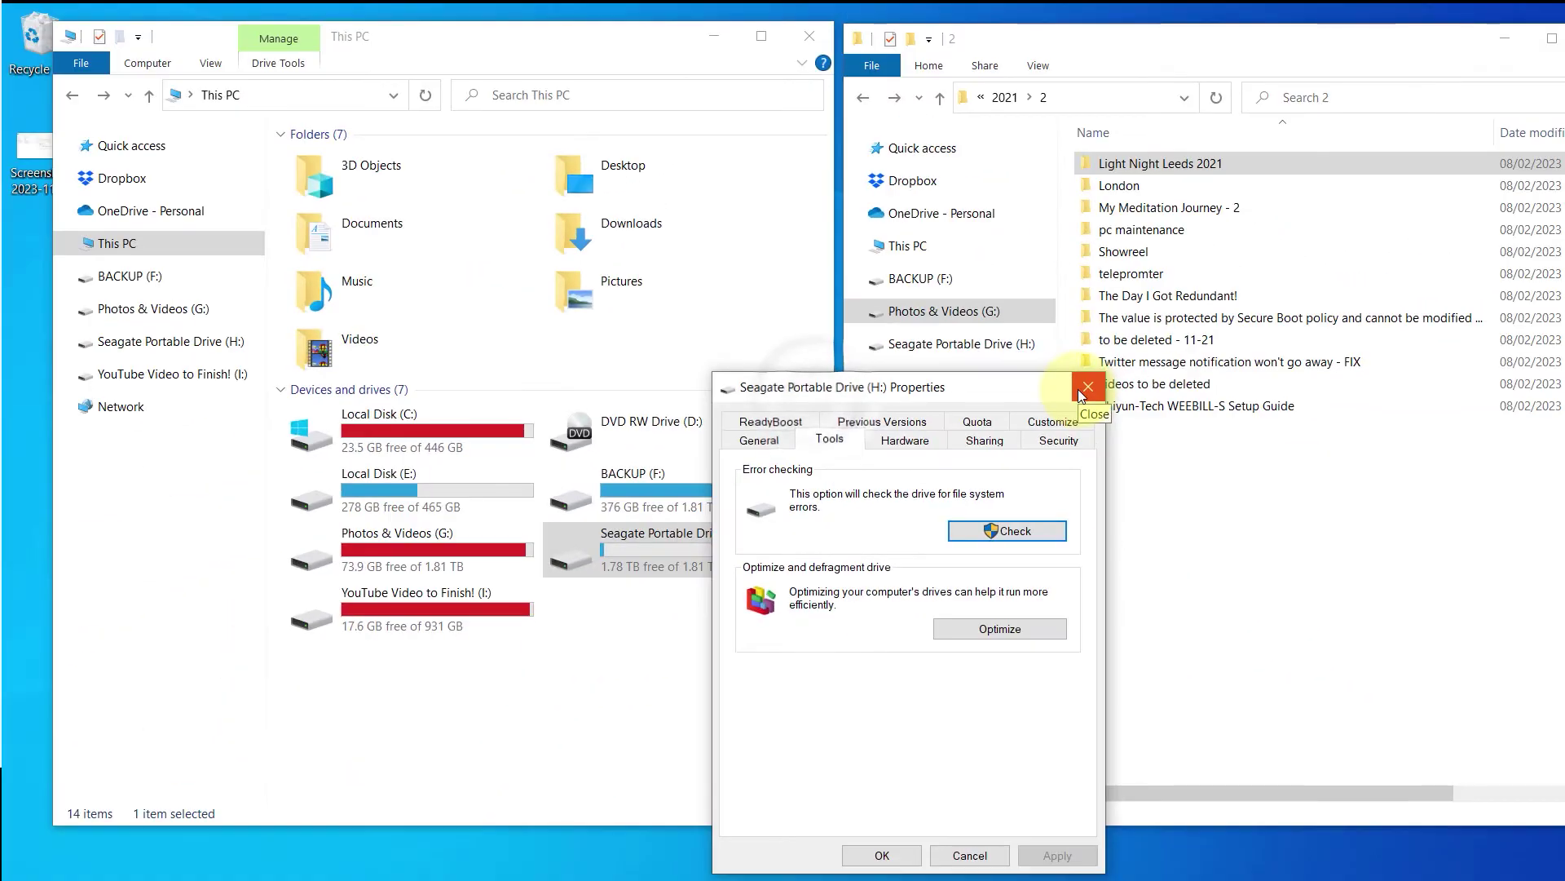
{"action": "left_click", "coordinate": [1080, 396]}
{"action": "double_click", "coordinate": [706, 541]}
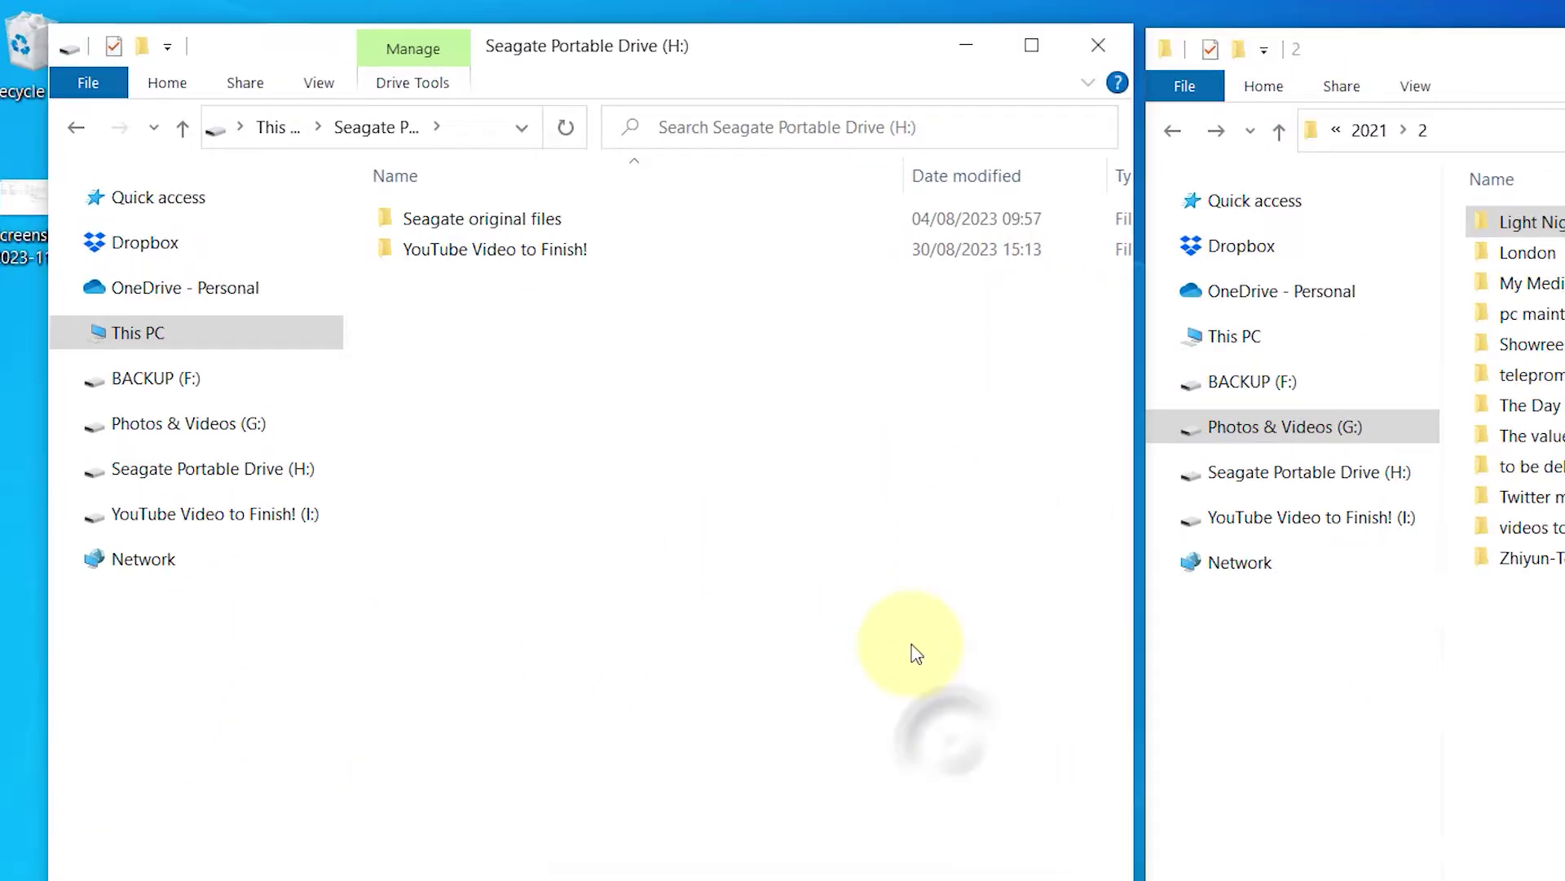
- Go to YouTube Video to Finish! > 2019 > [FIX] and play the MAH05699 video
{"action": "left_click", "coordinate": [543, 256]}
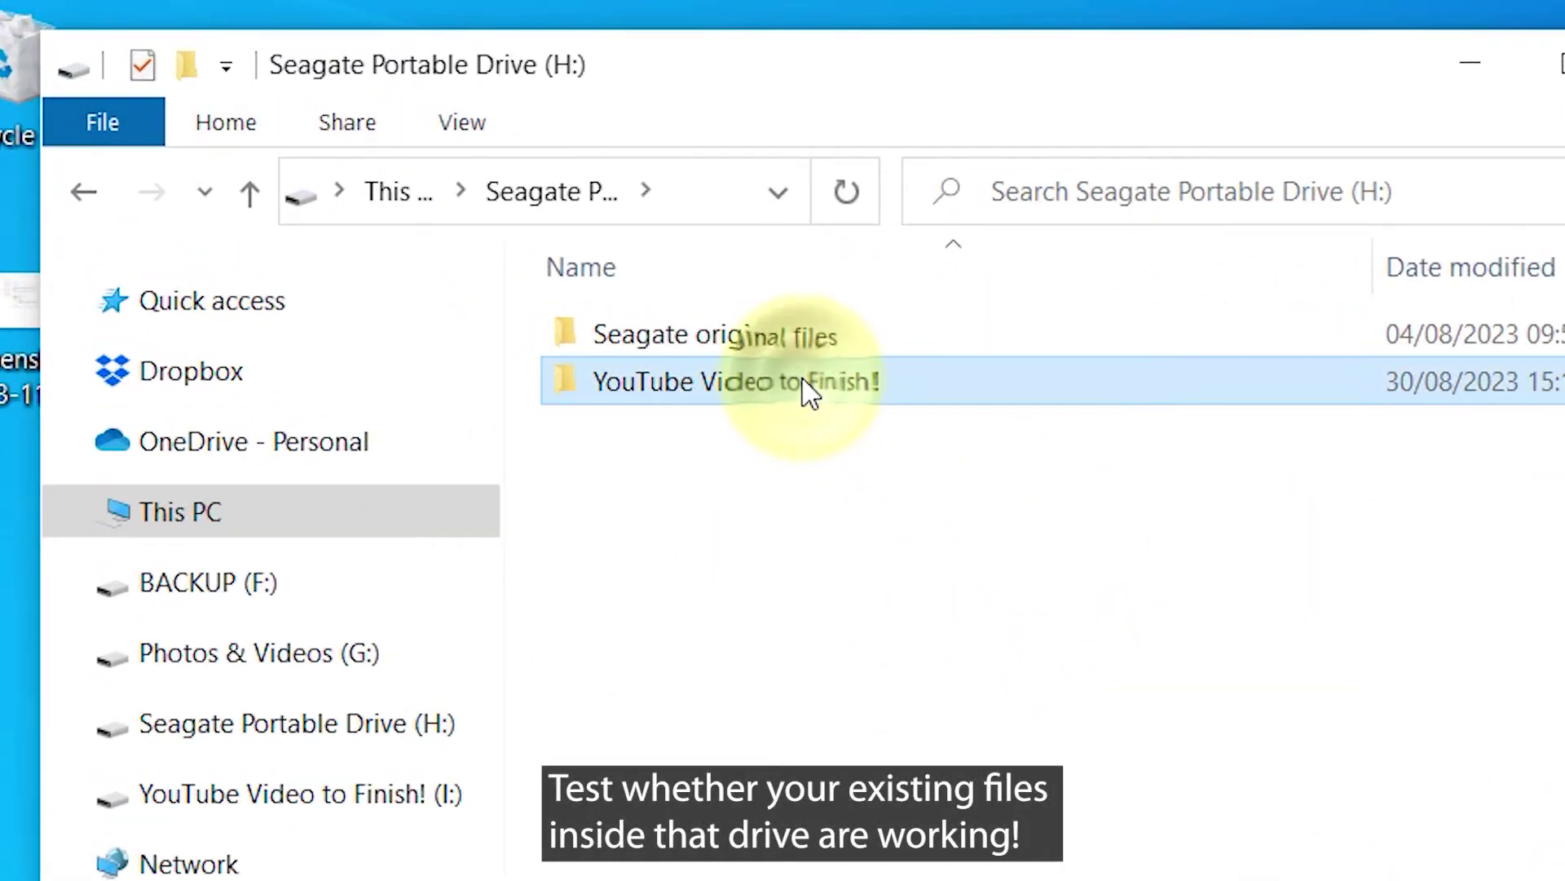
{"action": "double_click", "coordinate": [805, 381]}
{"action": "double_click", "coordinate": [717, 350]}
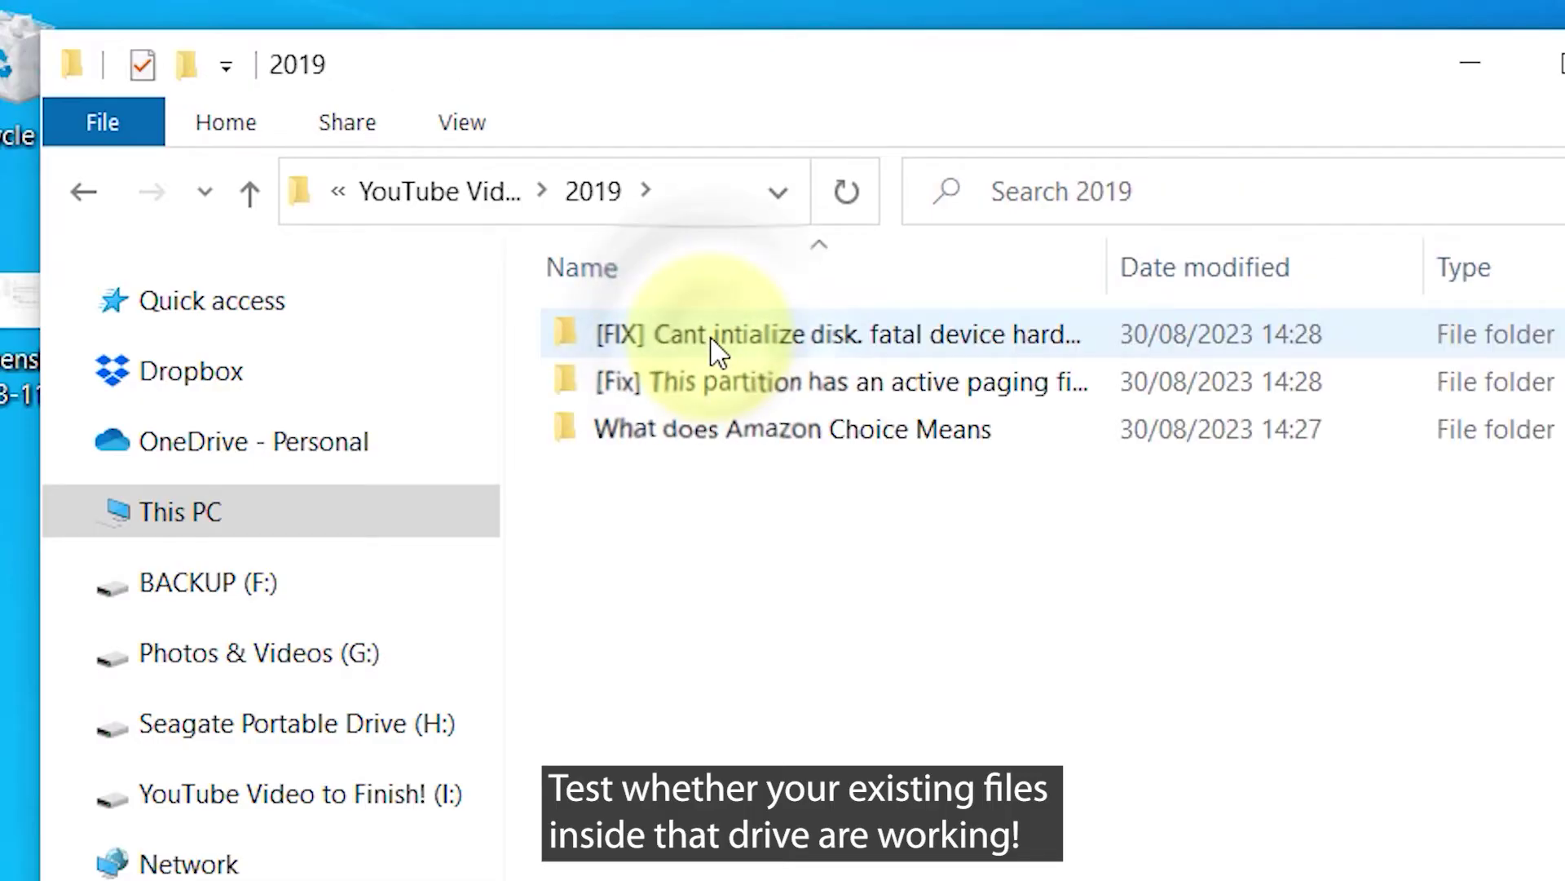
{"action": "double_click", "coordinate": [717, 349]}
{"action": "left_click", "coordinate": [717, 350]}
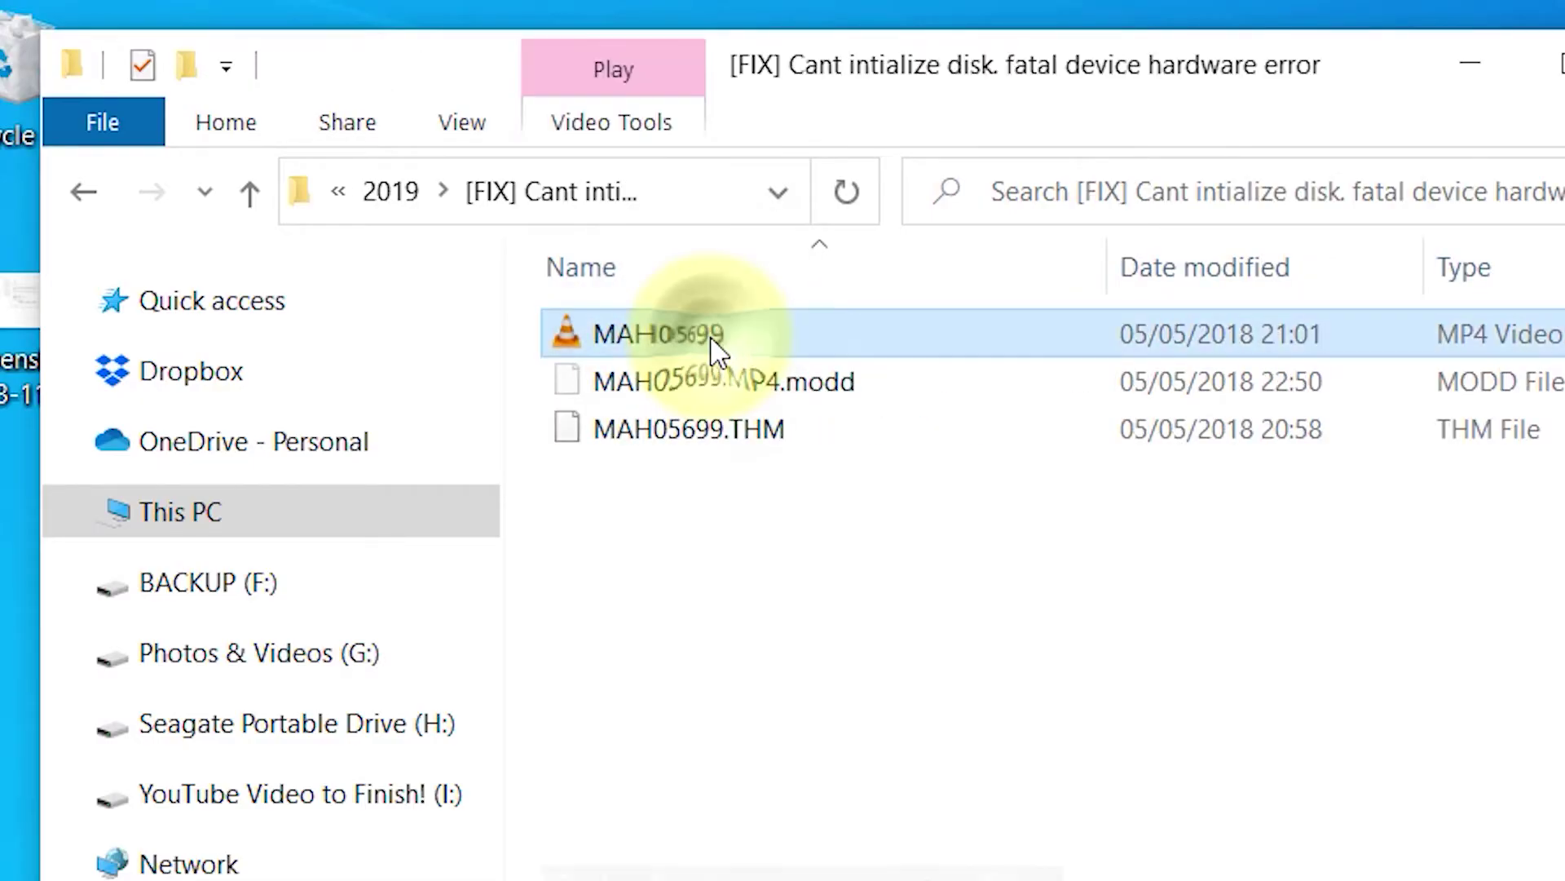
{"action": "double_click", "coordinate": [717, 350]}
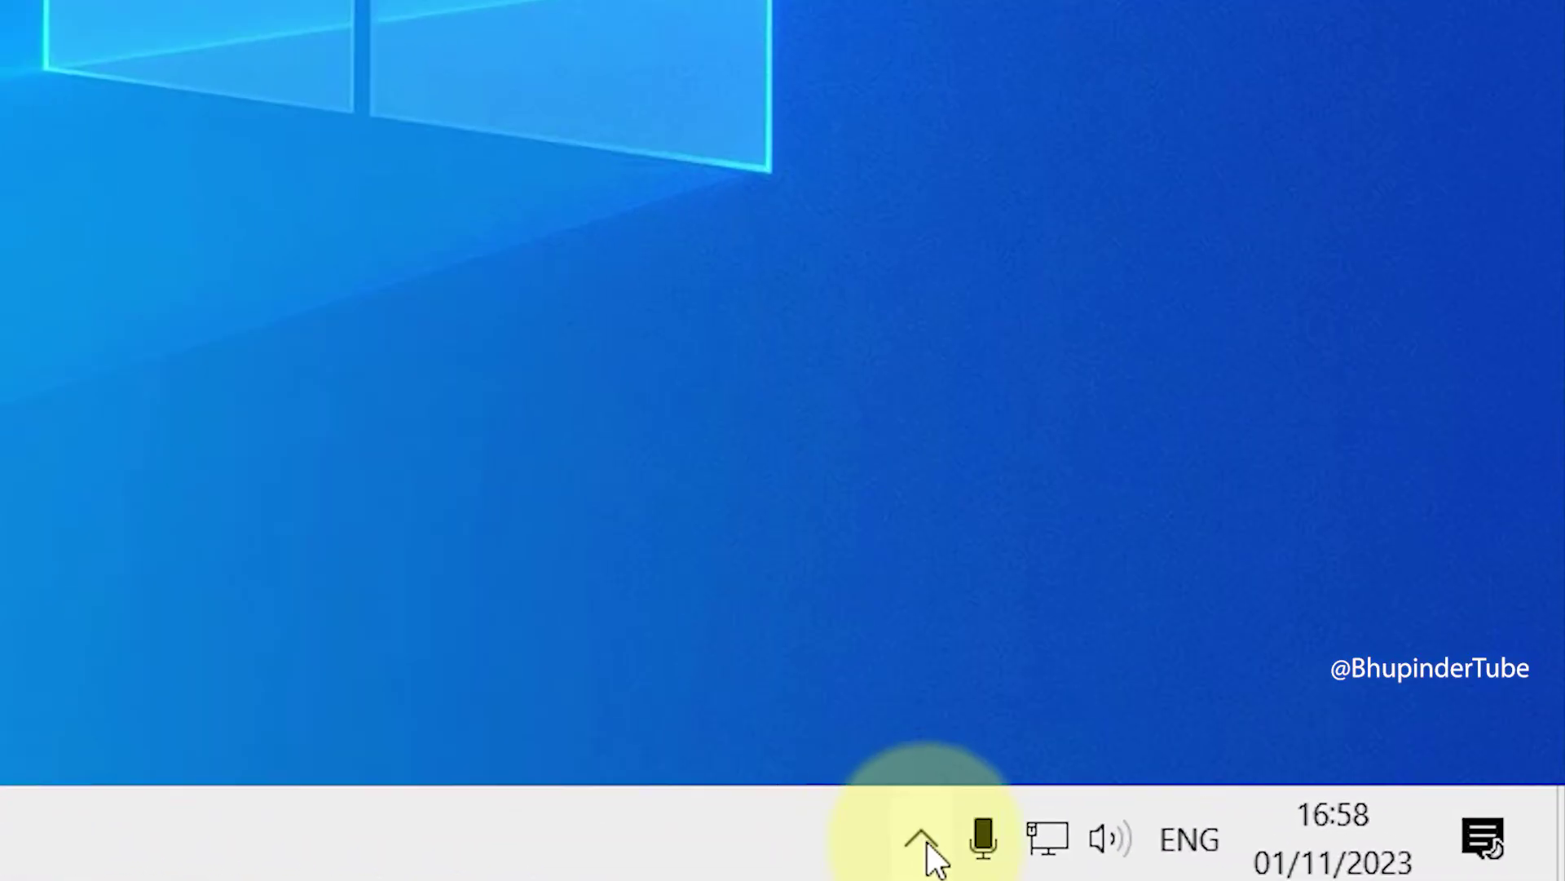
- Eject Portable – Seagate Portable Drive (H:) using the Safely Remove Hardware tray icon
{"action": "left_click", "coordinate": [922, 840]}
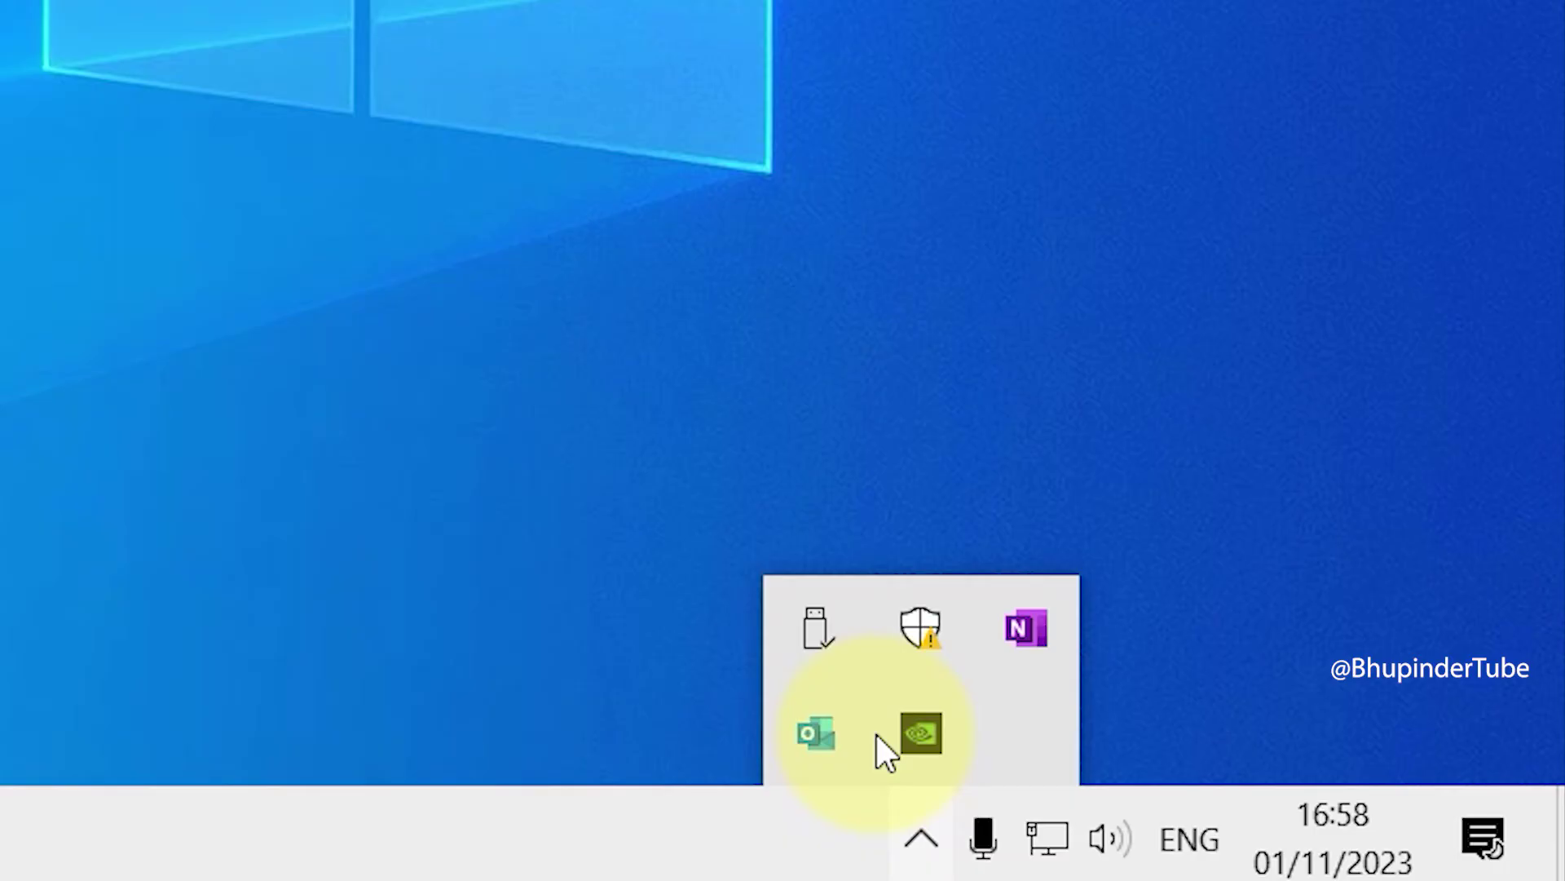
{"action": "left_click", "coordinate": [824, 630]}
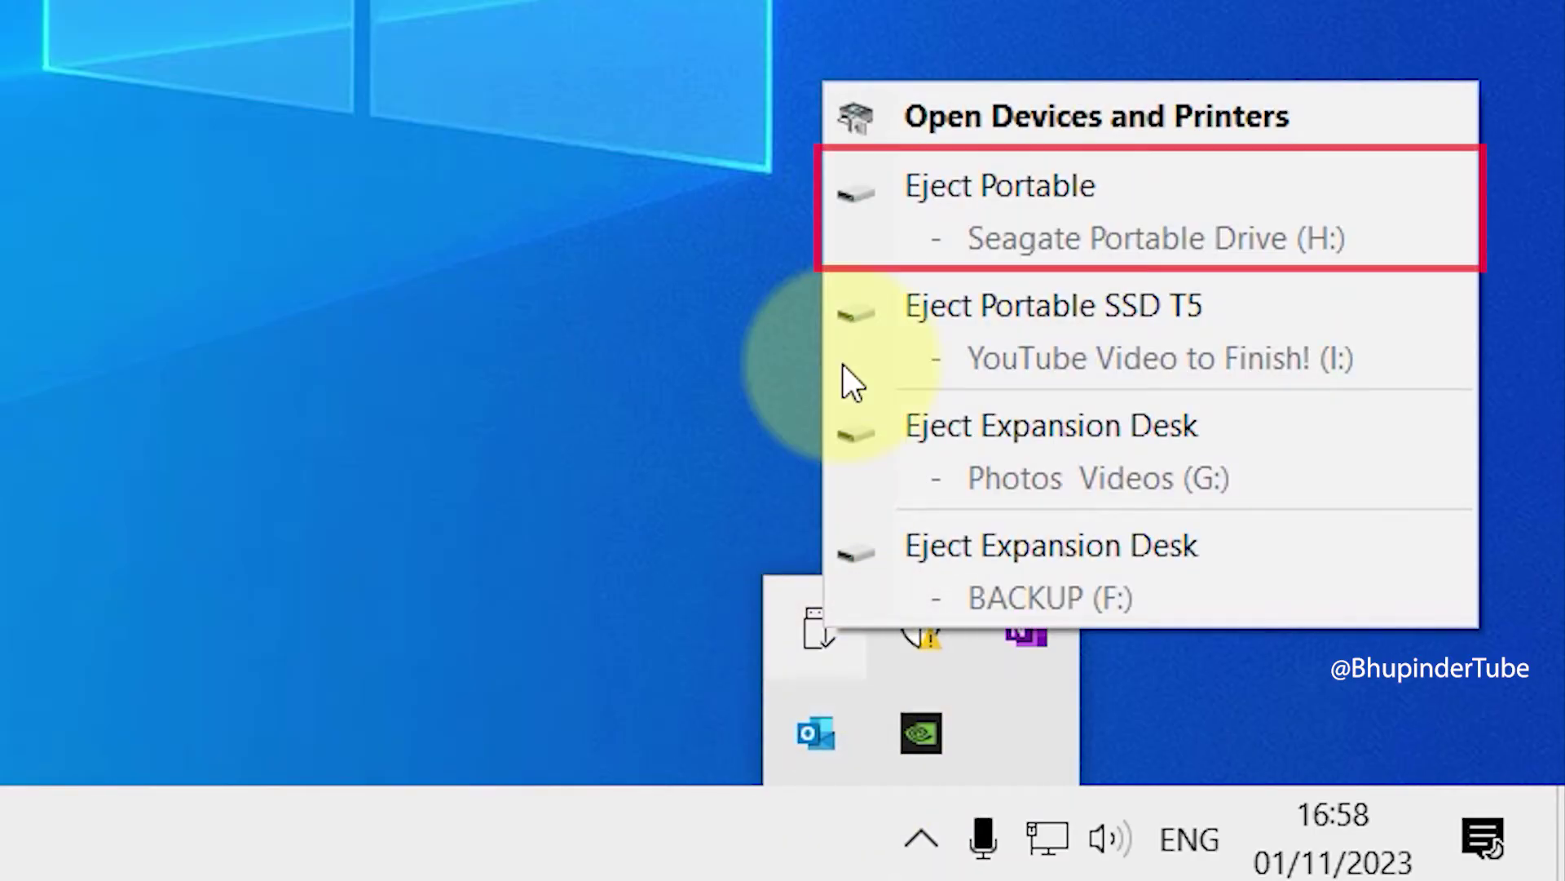
{"action": "left_click", "coordinate": [976, 186]}
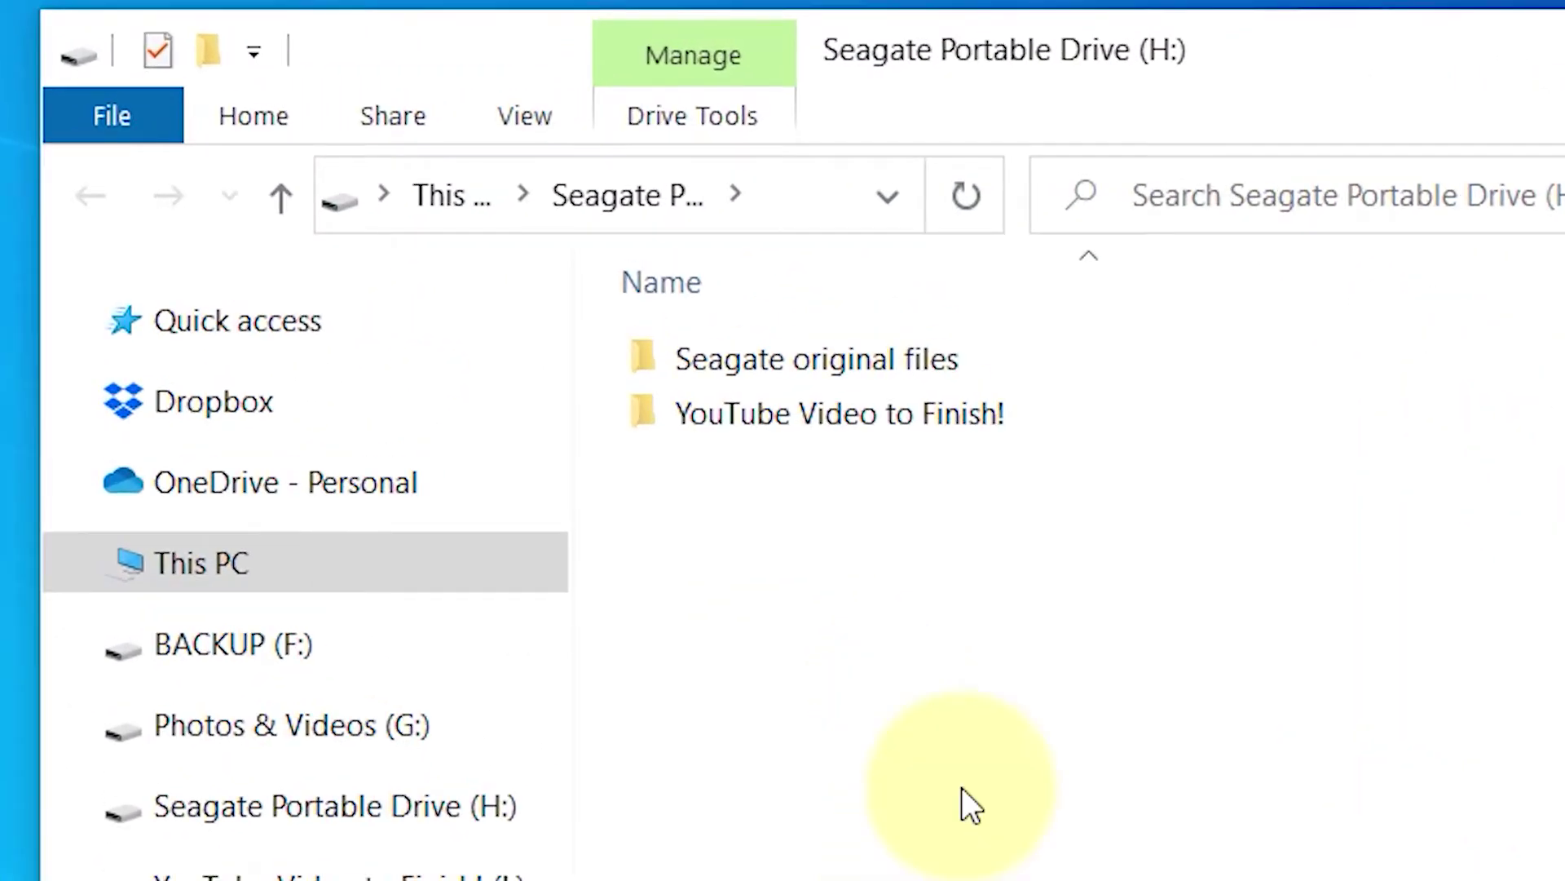
- Go to YouTube Video to Finish! > 2019 > [FIX] and play MAH05699 again
{"action": "double_click", "coordinate": [897, 423]}
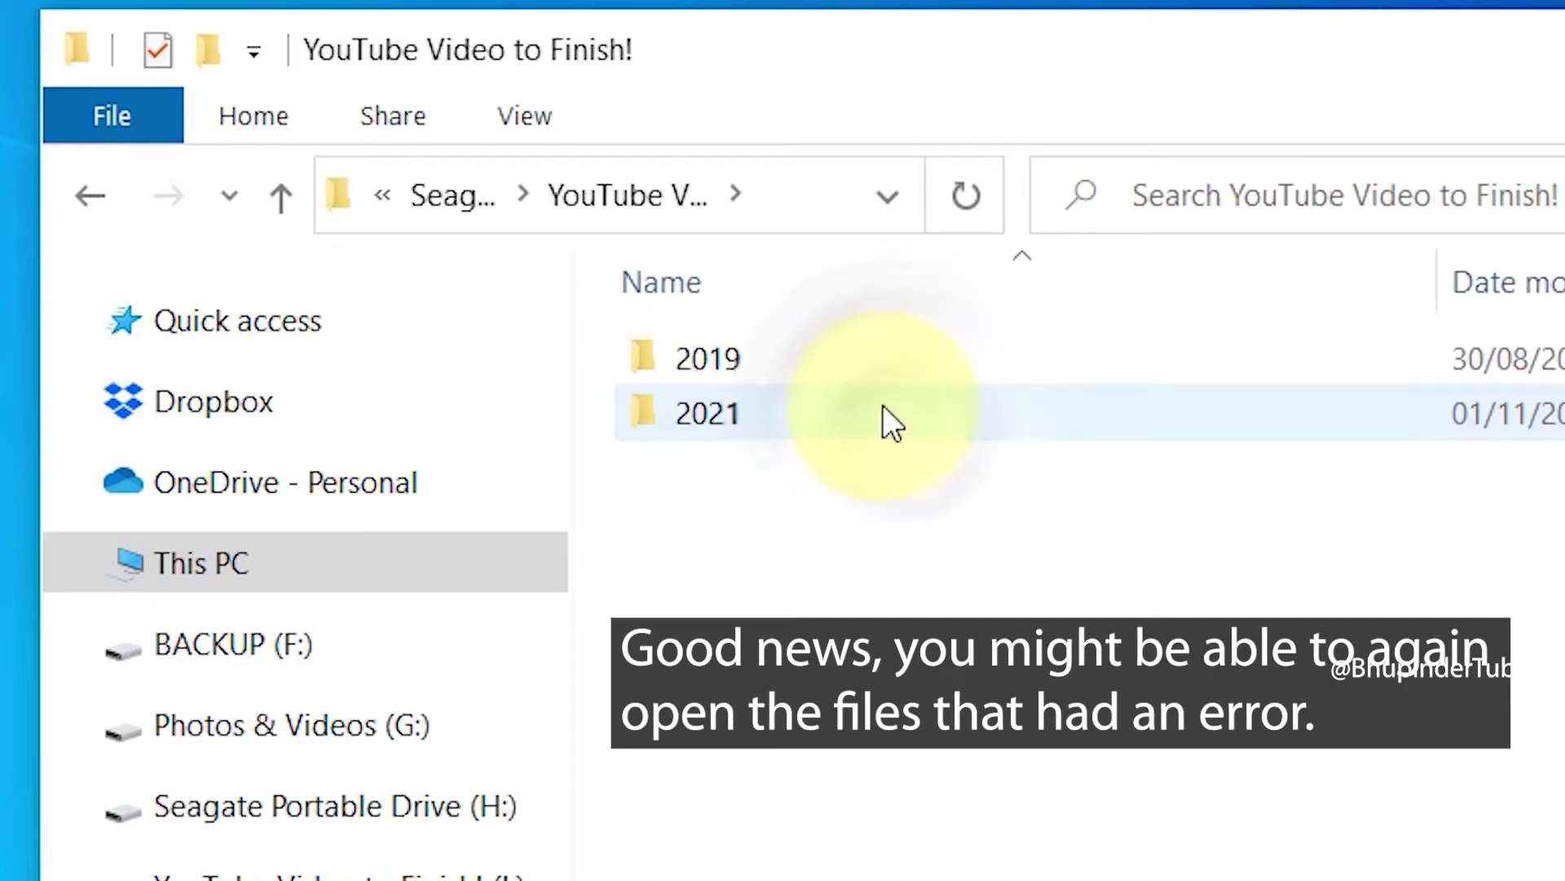
{"action": "double_click", "coordinate": [800, 364]}
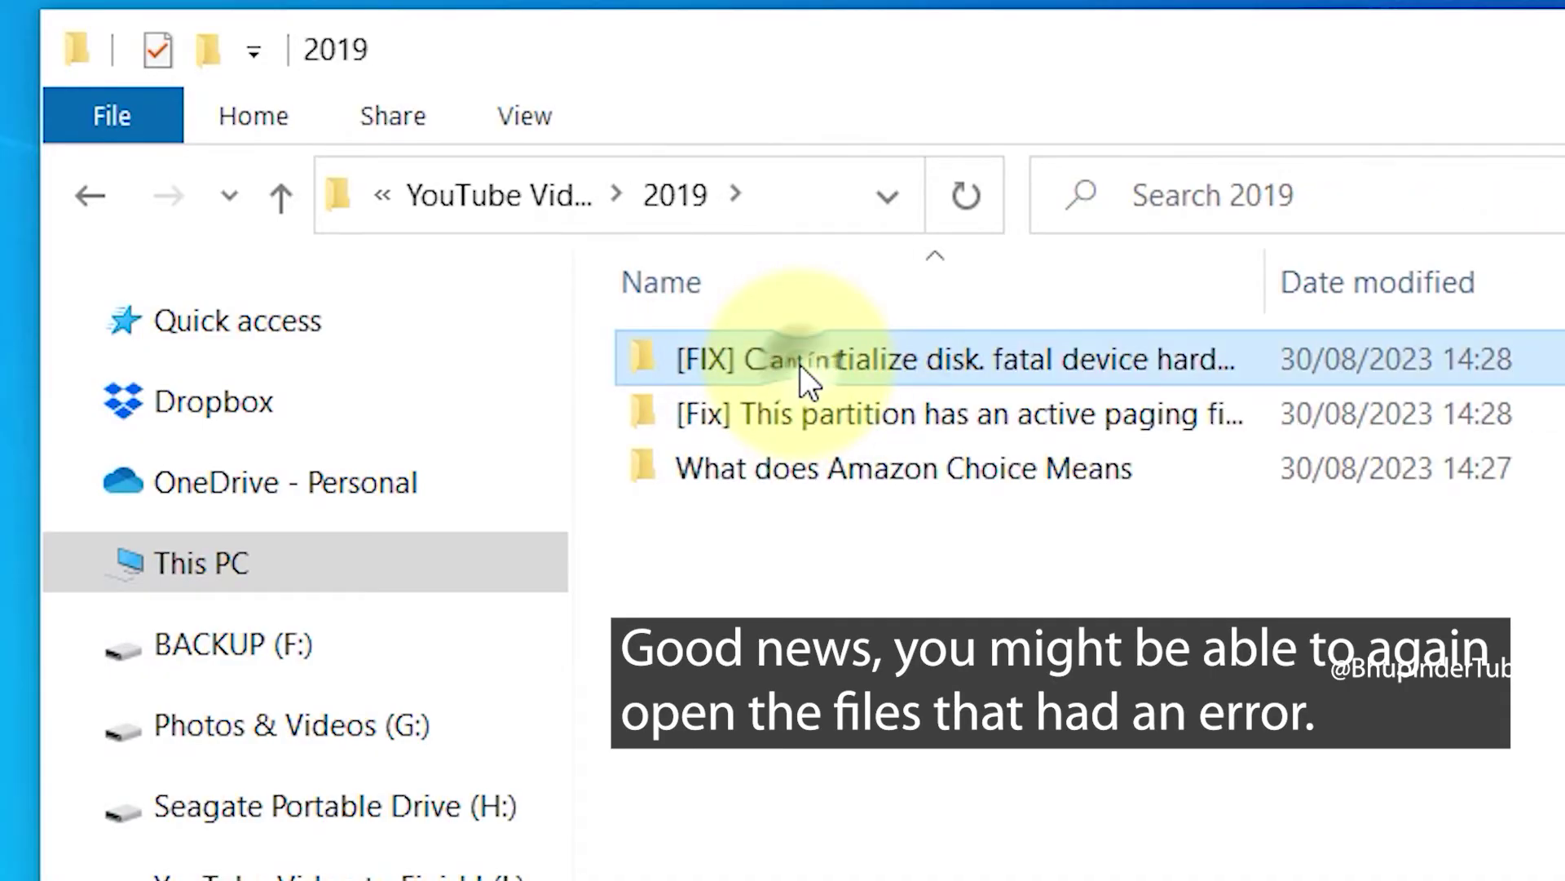
{"action": "double_click", "coordinate": [800, 364]}
{"action": "double_click", "coordinate": [800, 364]}
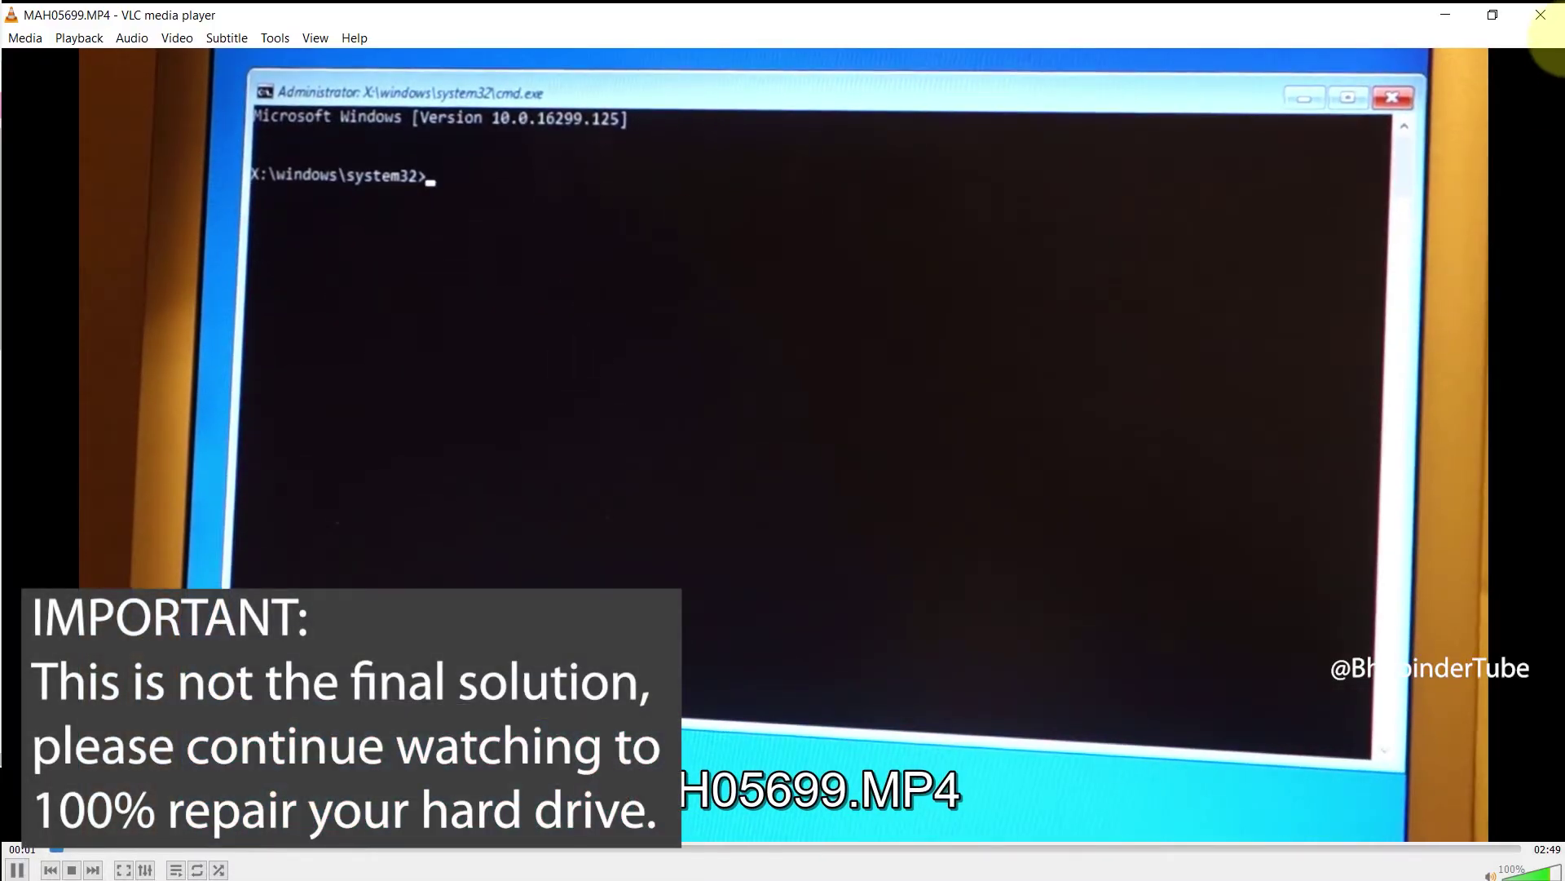
- Close VLC and use the breadcrumbs to go back up to This PC
{"action": "left_click", "coordinate": [1543, 16]}
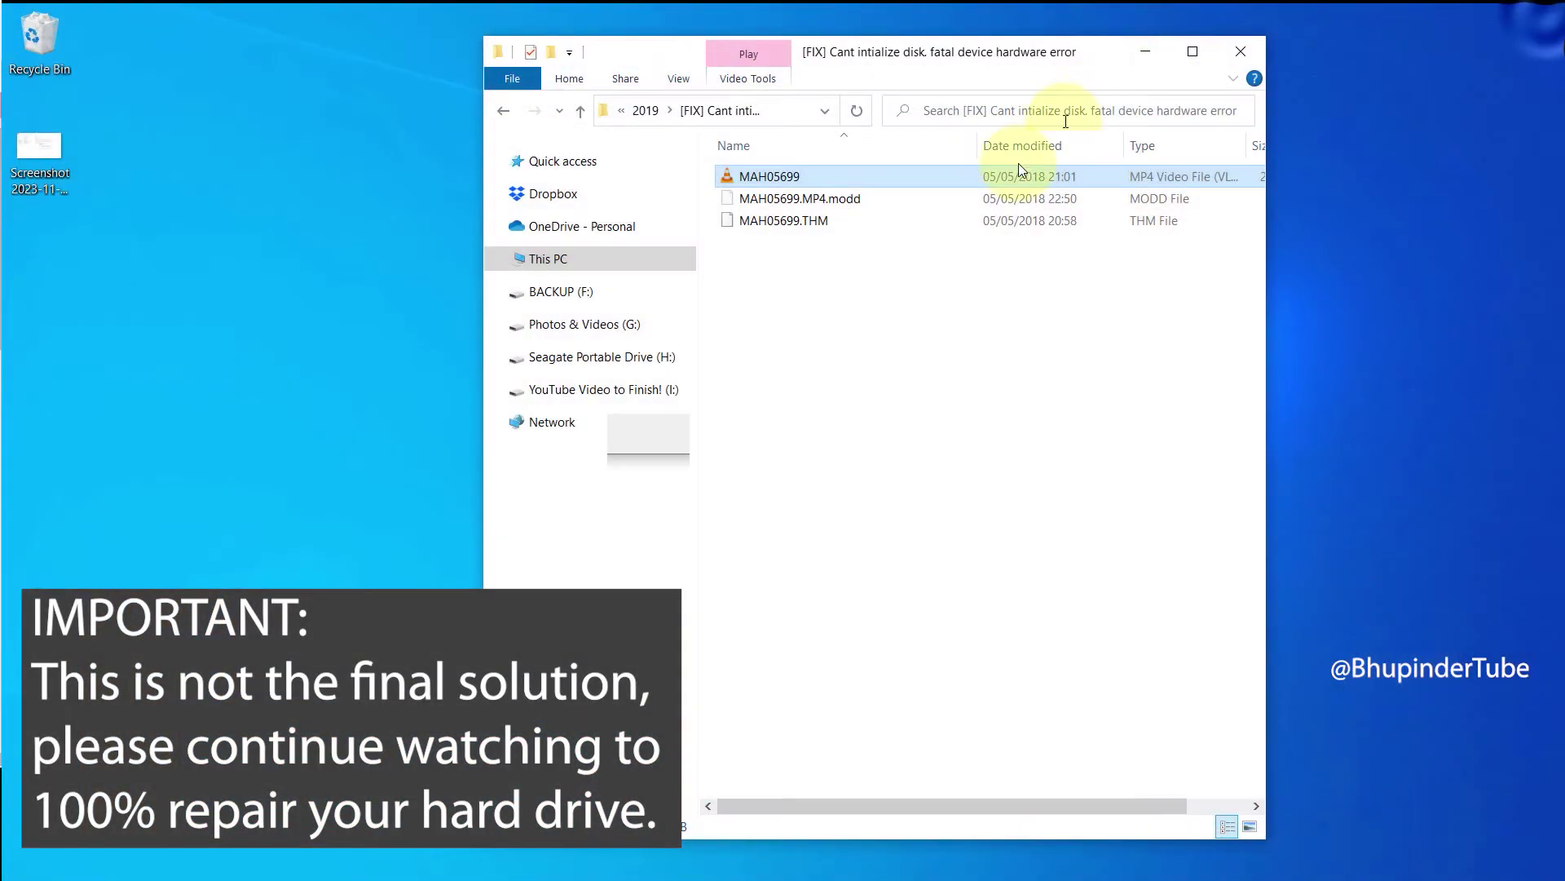
{"action": "left_click", "coordinate": [645, 111]}
{"action": "left_click", "coordinate": [656, 111]}
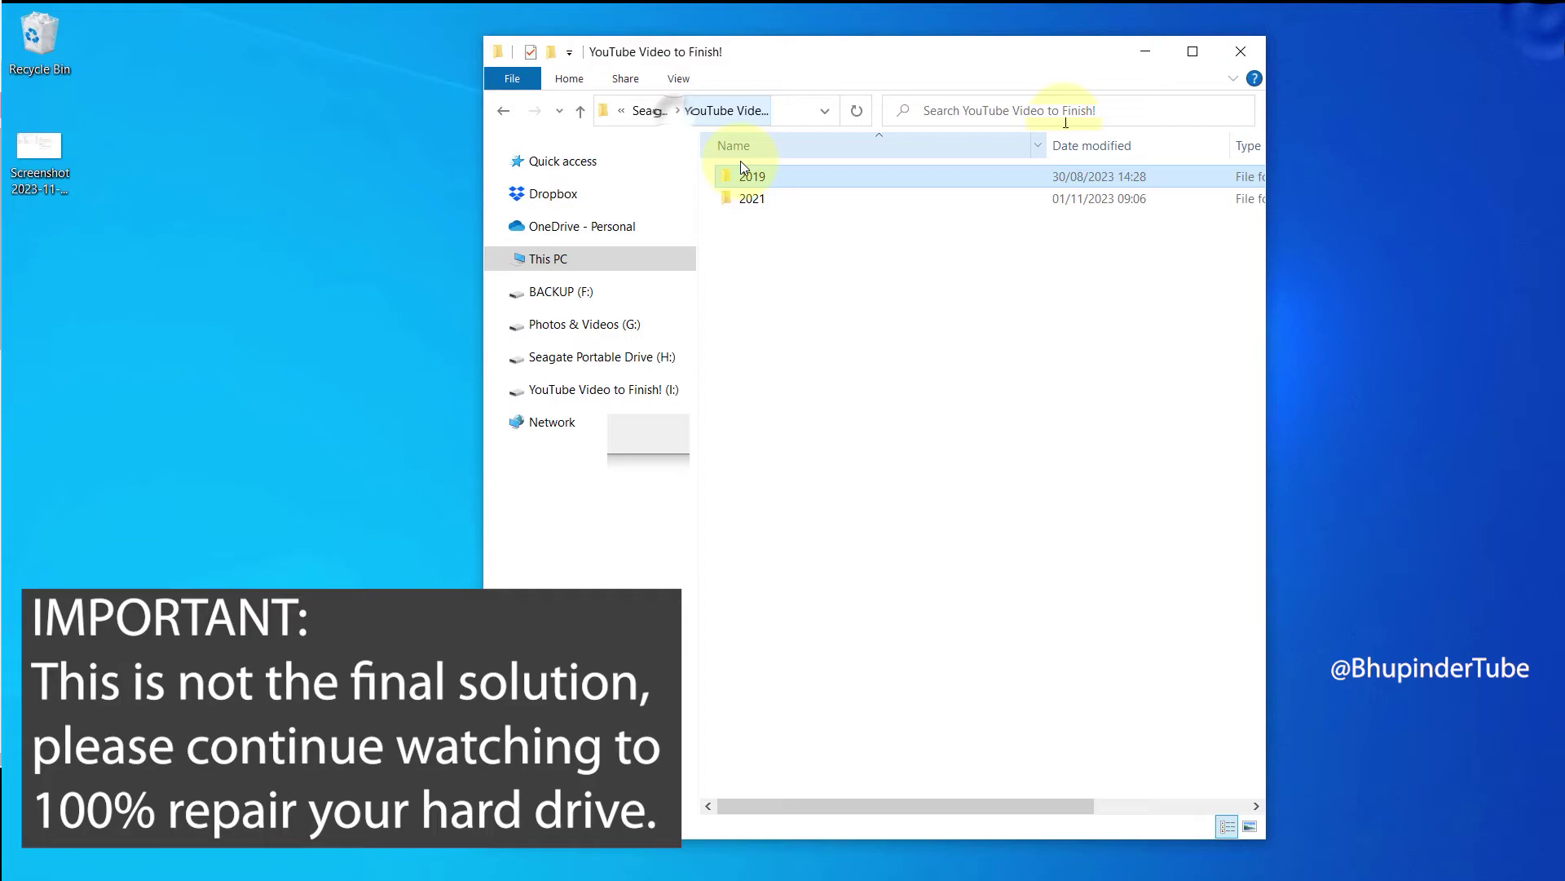
{"action": "left_click", "coordinate": [645, 111]}
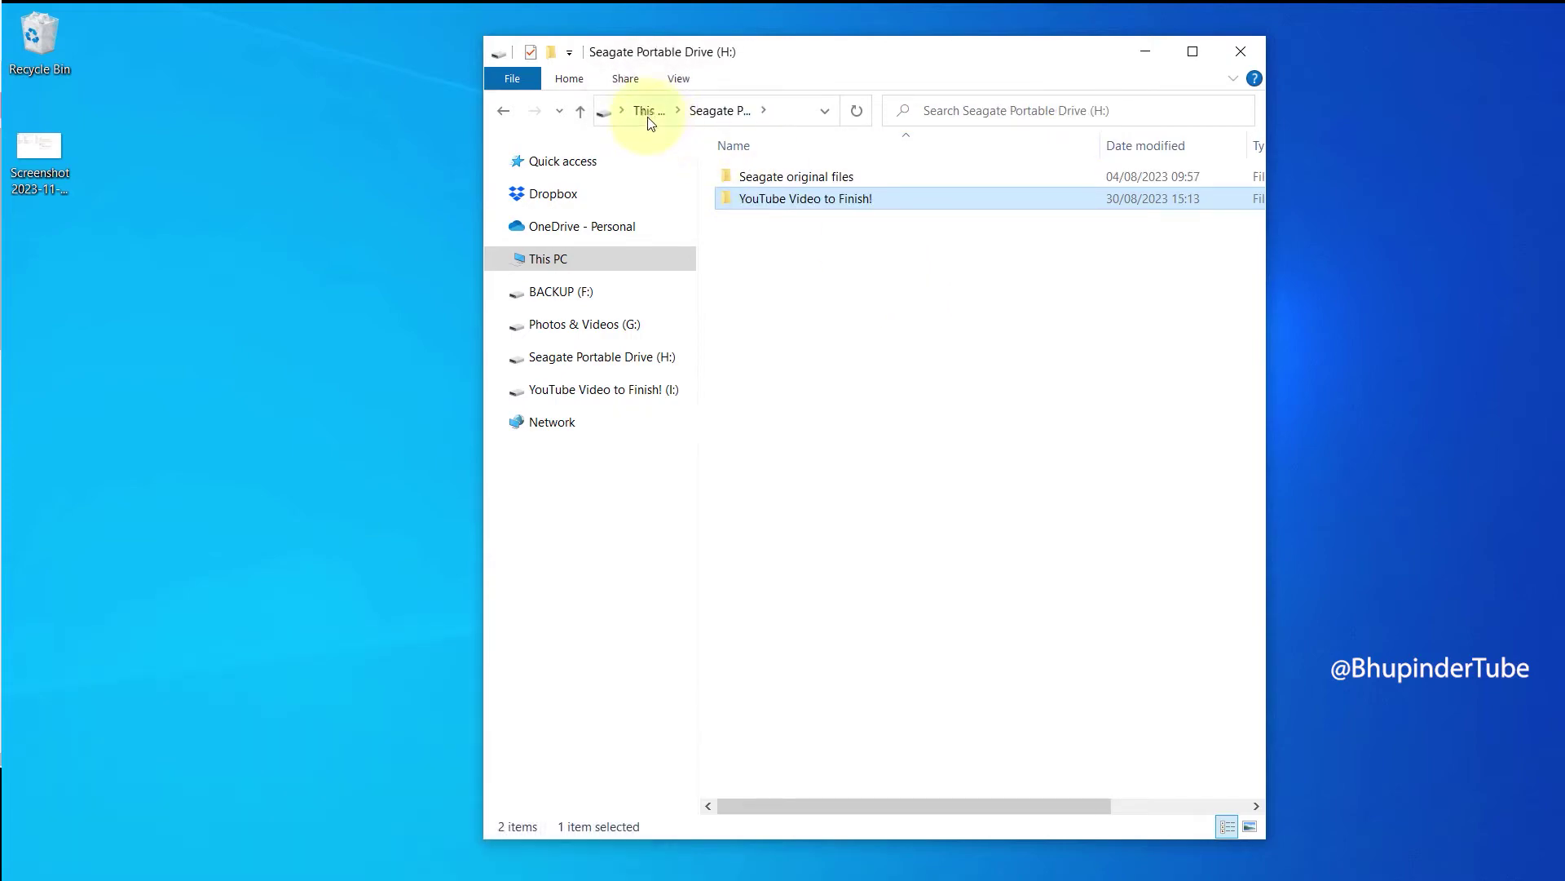
{"action": "left_click", "coordinate": [649, 114]}
- Open Seagate Portable Drive (H:) Properties > Tools and click Check under Error checking
{"action": "right_click", "coordinate": [1132, 572]}
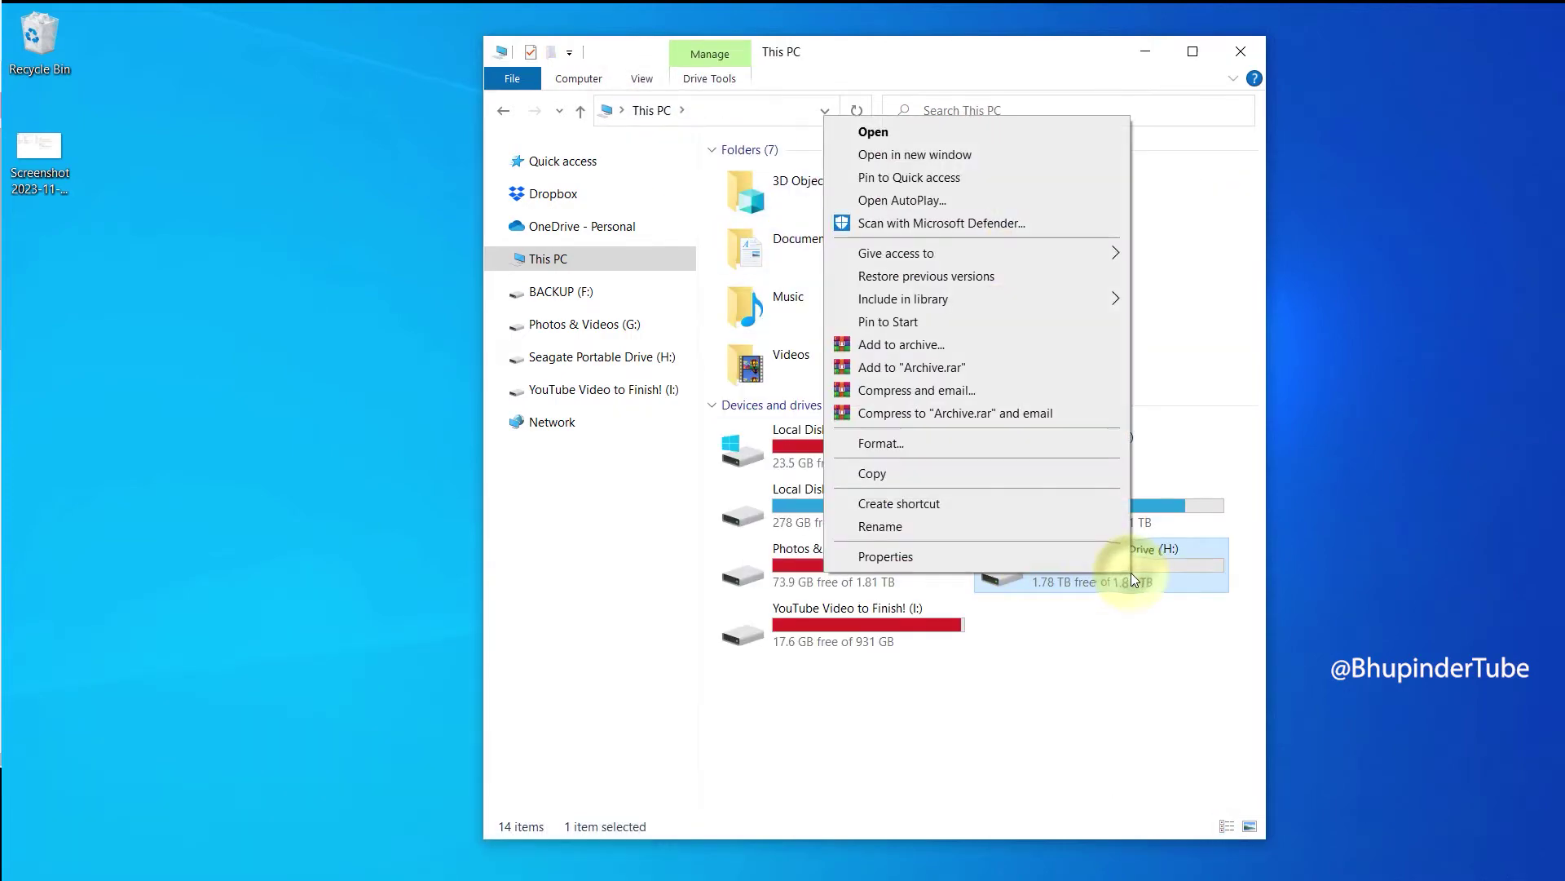
{"action": "left_click", "coordinate": [1065, 707]}
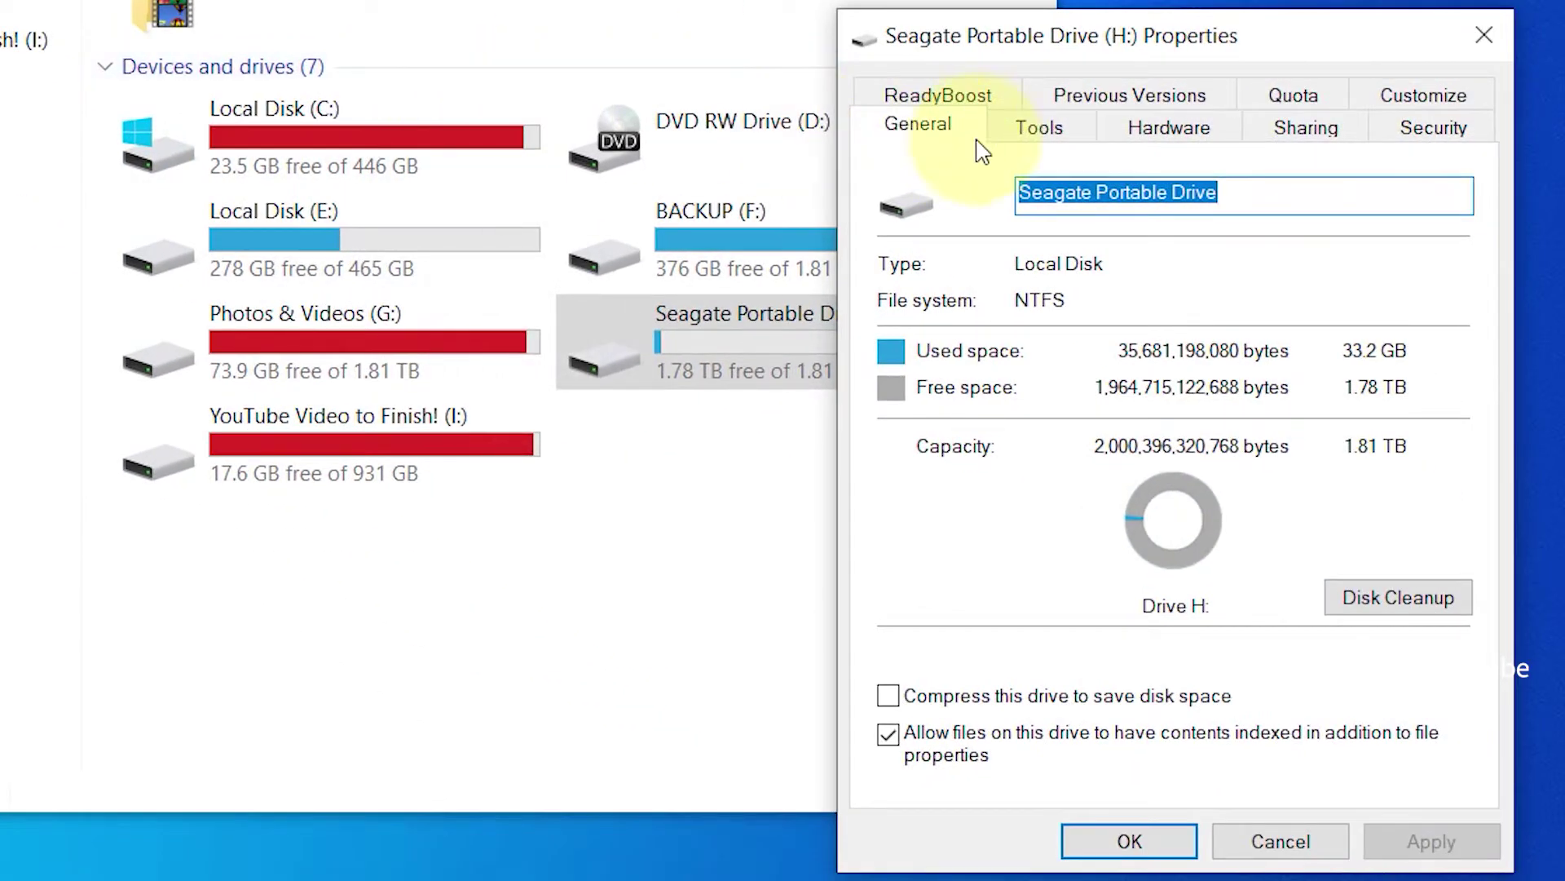
{"action": "left_click", "coordinate": [1043, 130]}
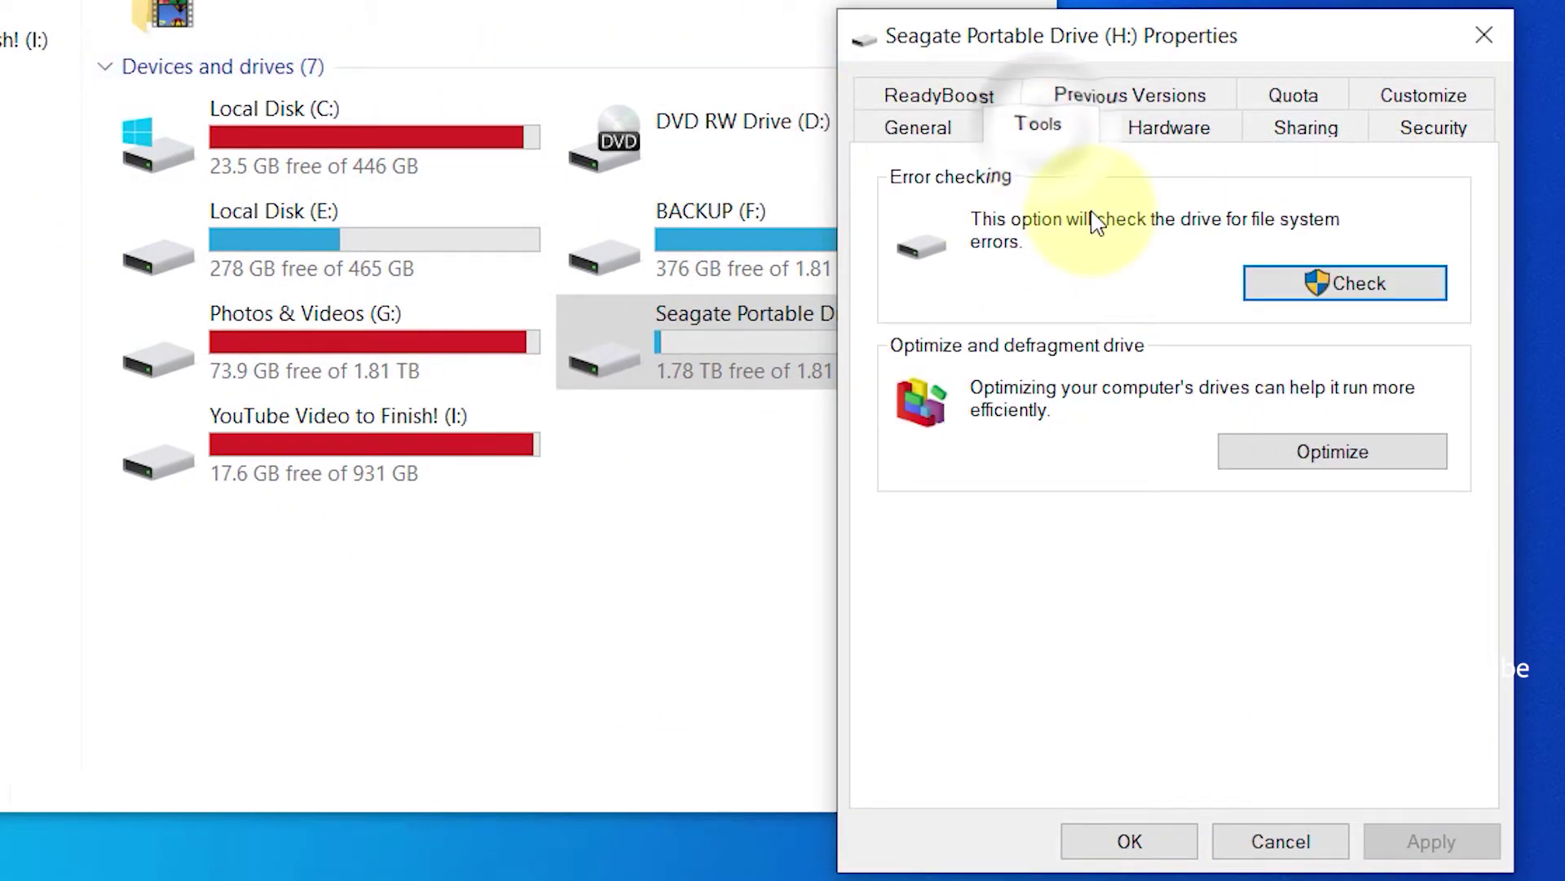
{"action": "left_click", "coordinate": [1328, 287]}
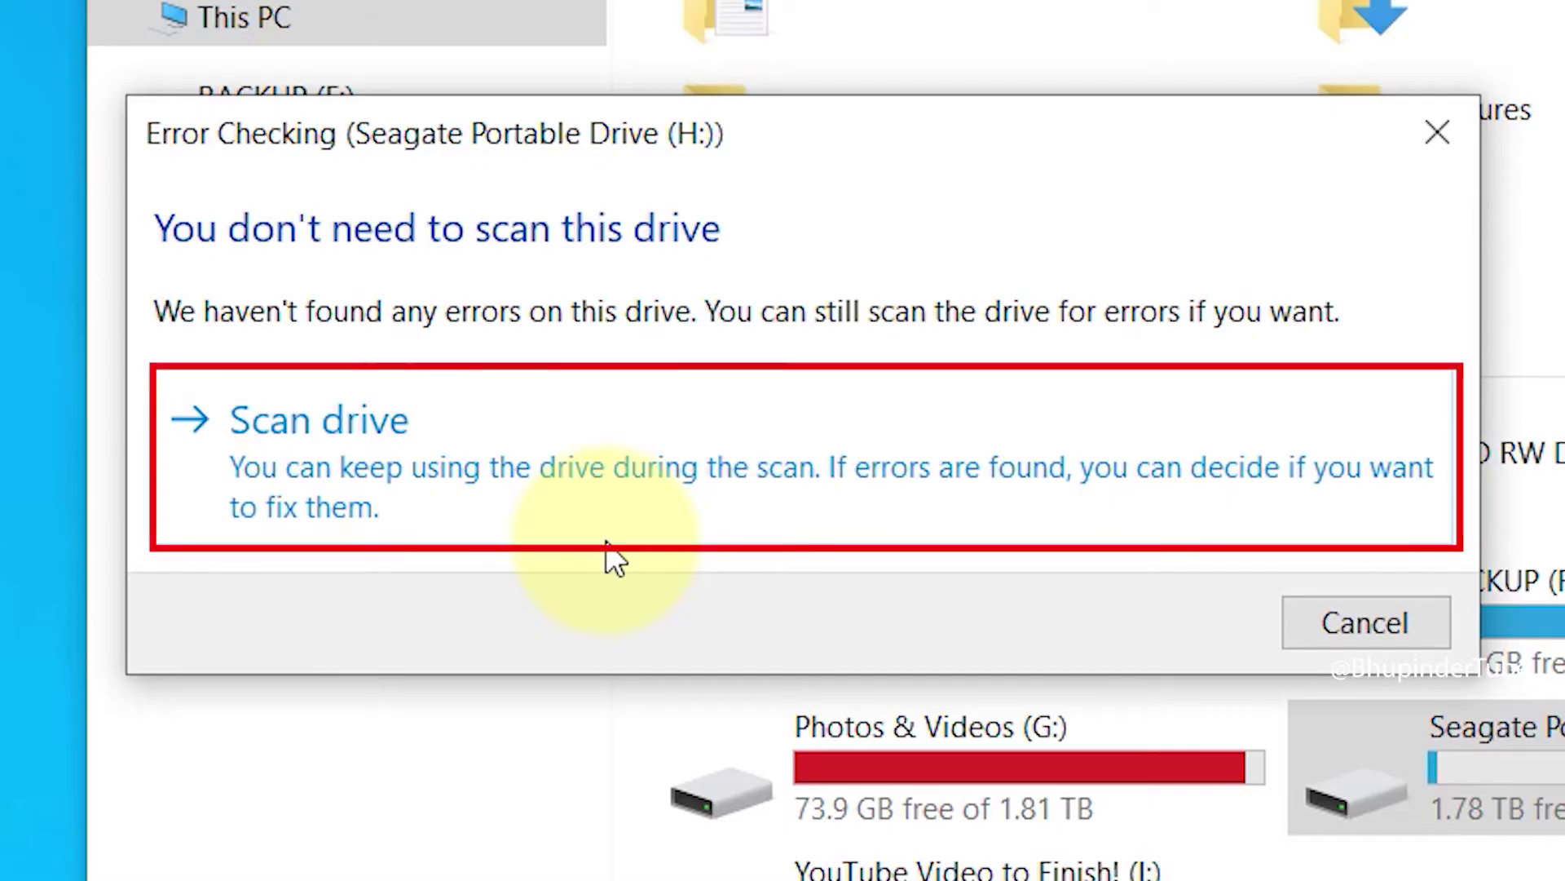
- Choose Scan drive and close the 'problem scanning' message
{"action": "left_click", "coordinate": [491, 496]}
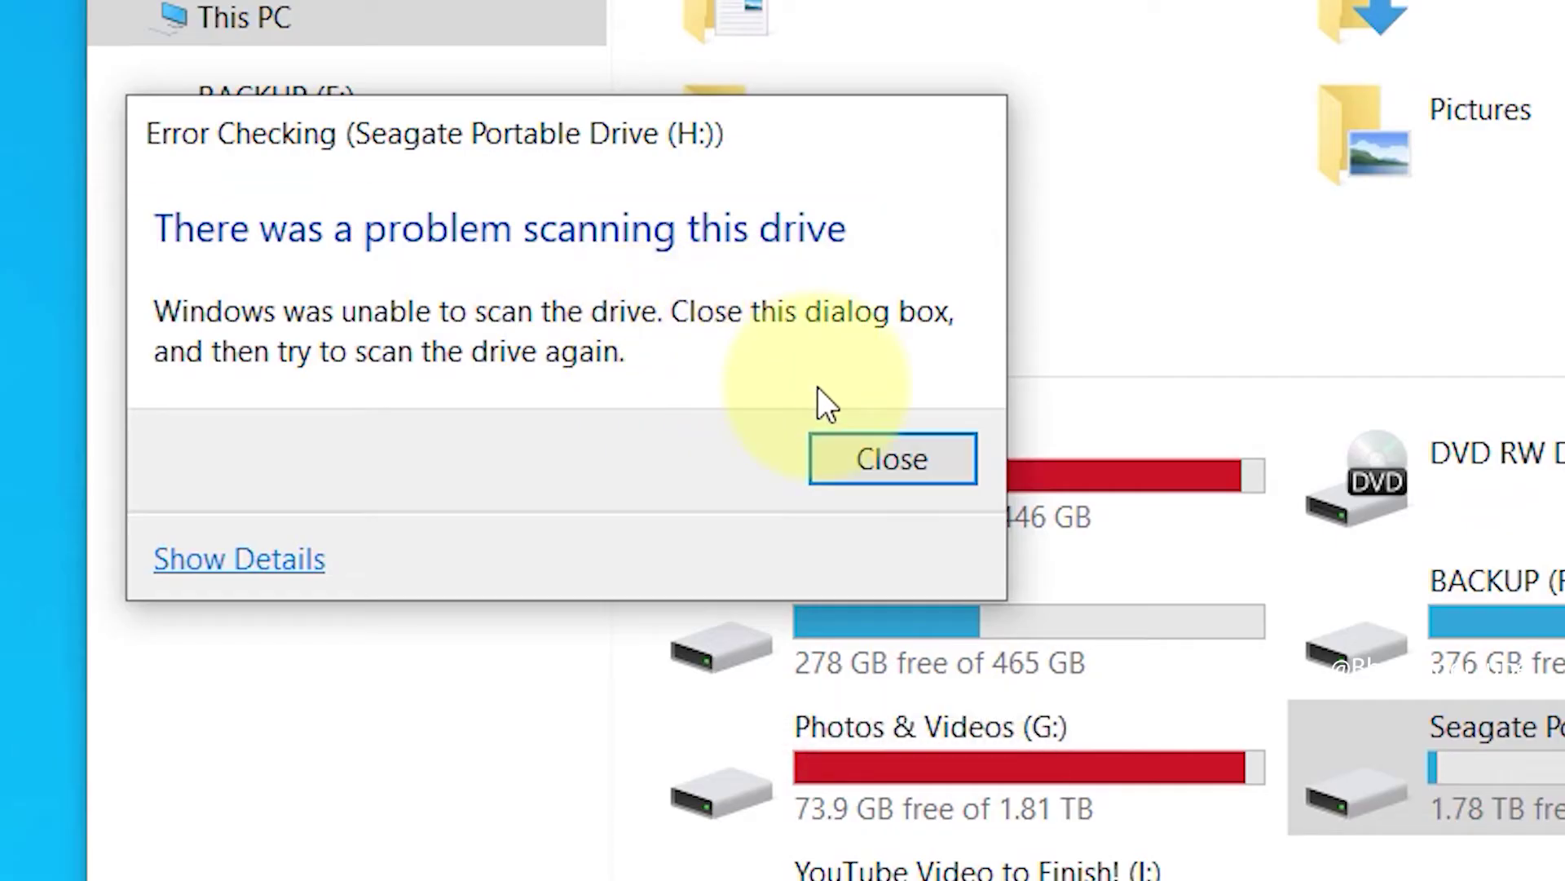
{"action": "left_click", "coordinate": [868, 452]}
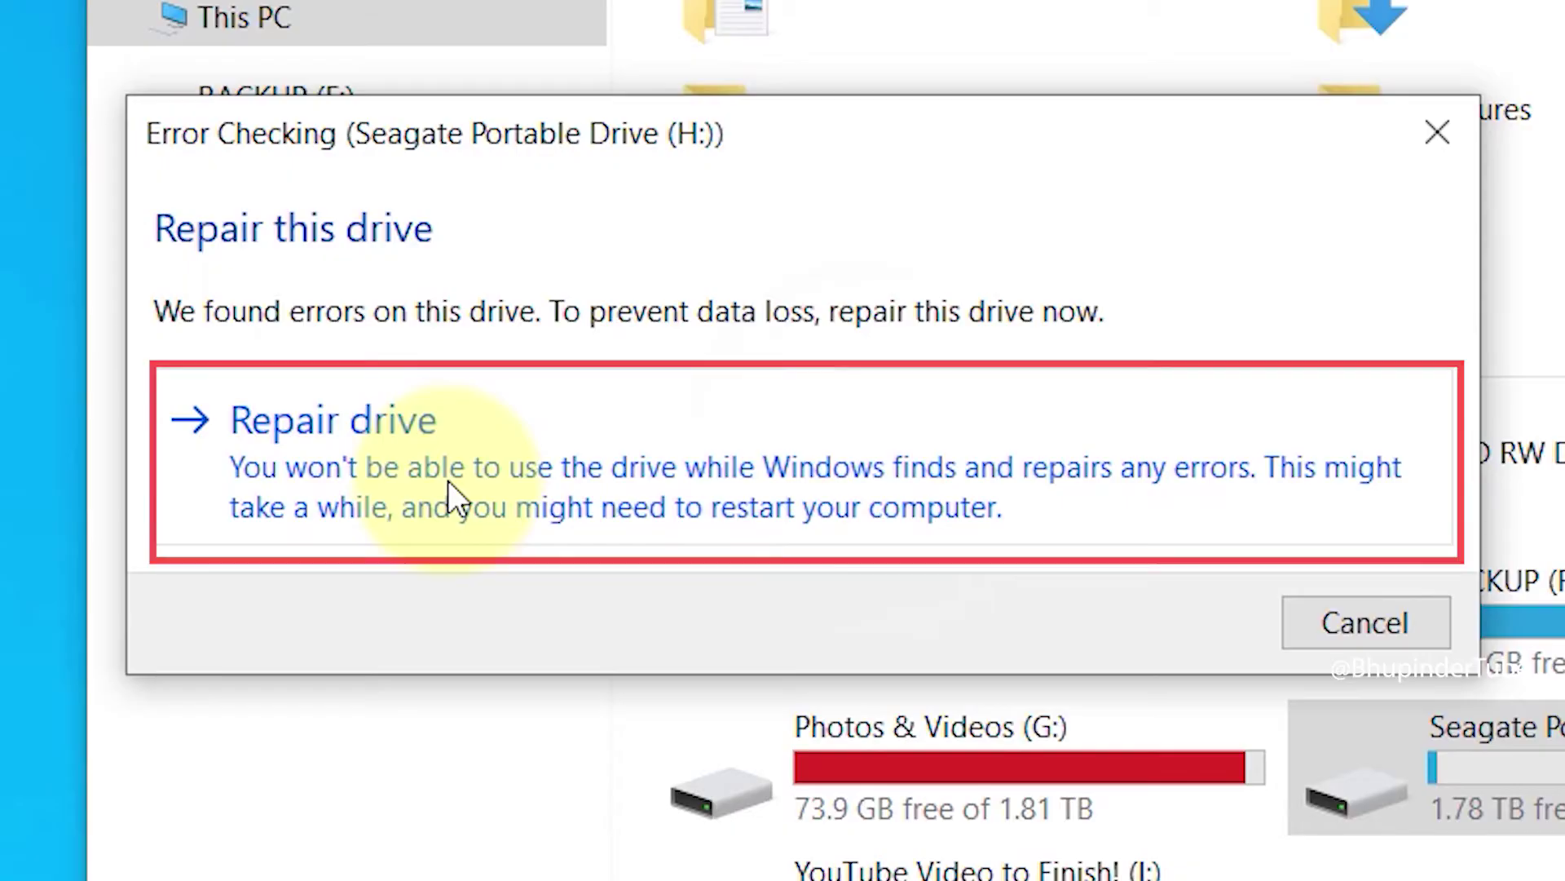
- Start Repair drive to fix the errors found on the Seagate drive
{"action": "left_click", "coordinate": [448, 481]}
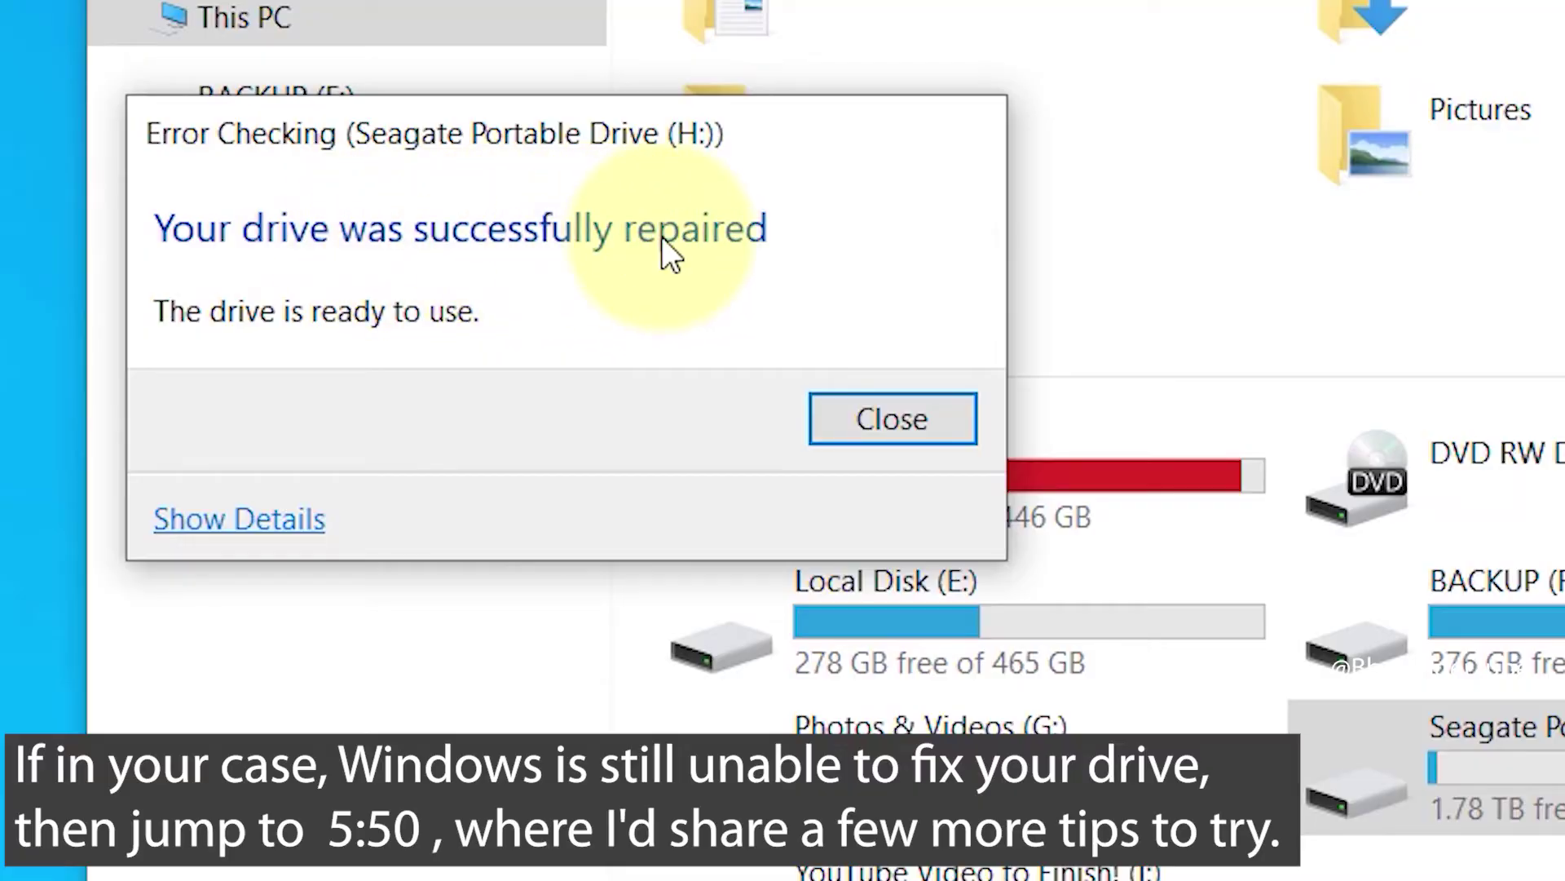
- Dismiss the repair message and test-play MAH05699 from the YouTube Video to Finish! folder
{"action": "left_click", "coordinate": [873, 403]}
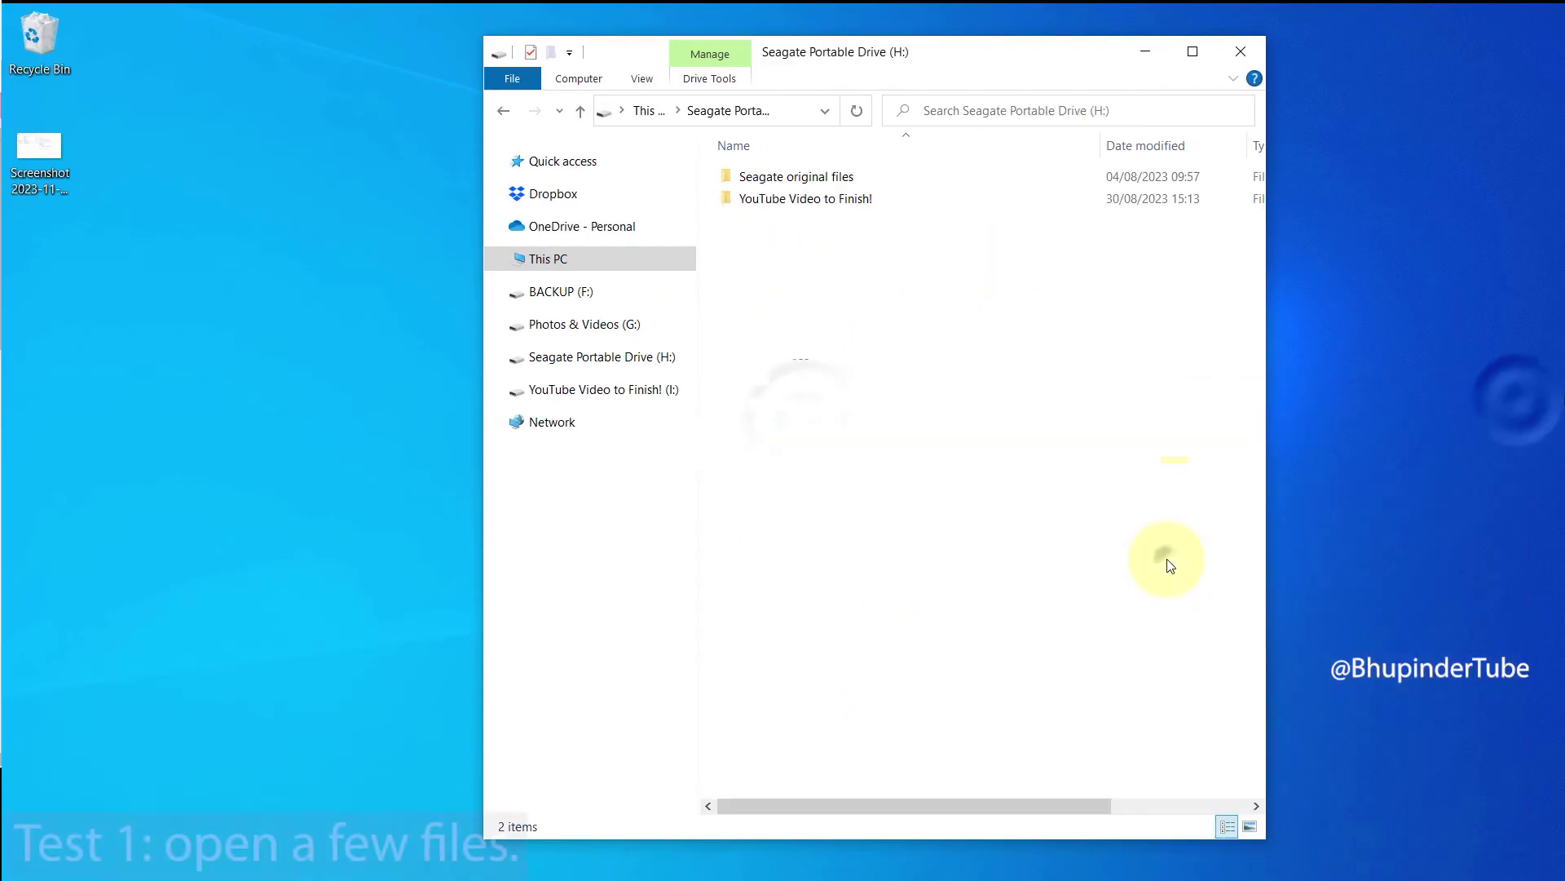
{"action": "double_click", "coordinate": [783, 196]}
{"action": "left_click", "coordinate": [778, 181]}
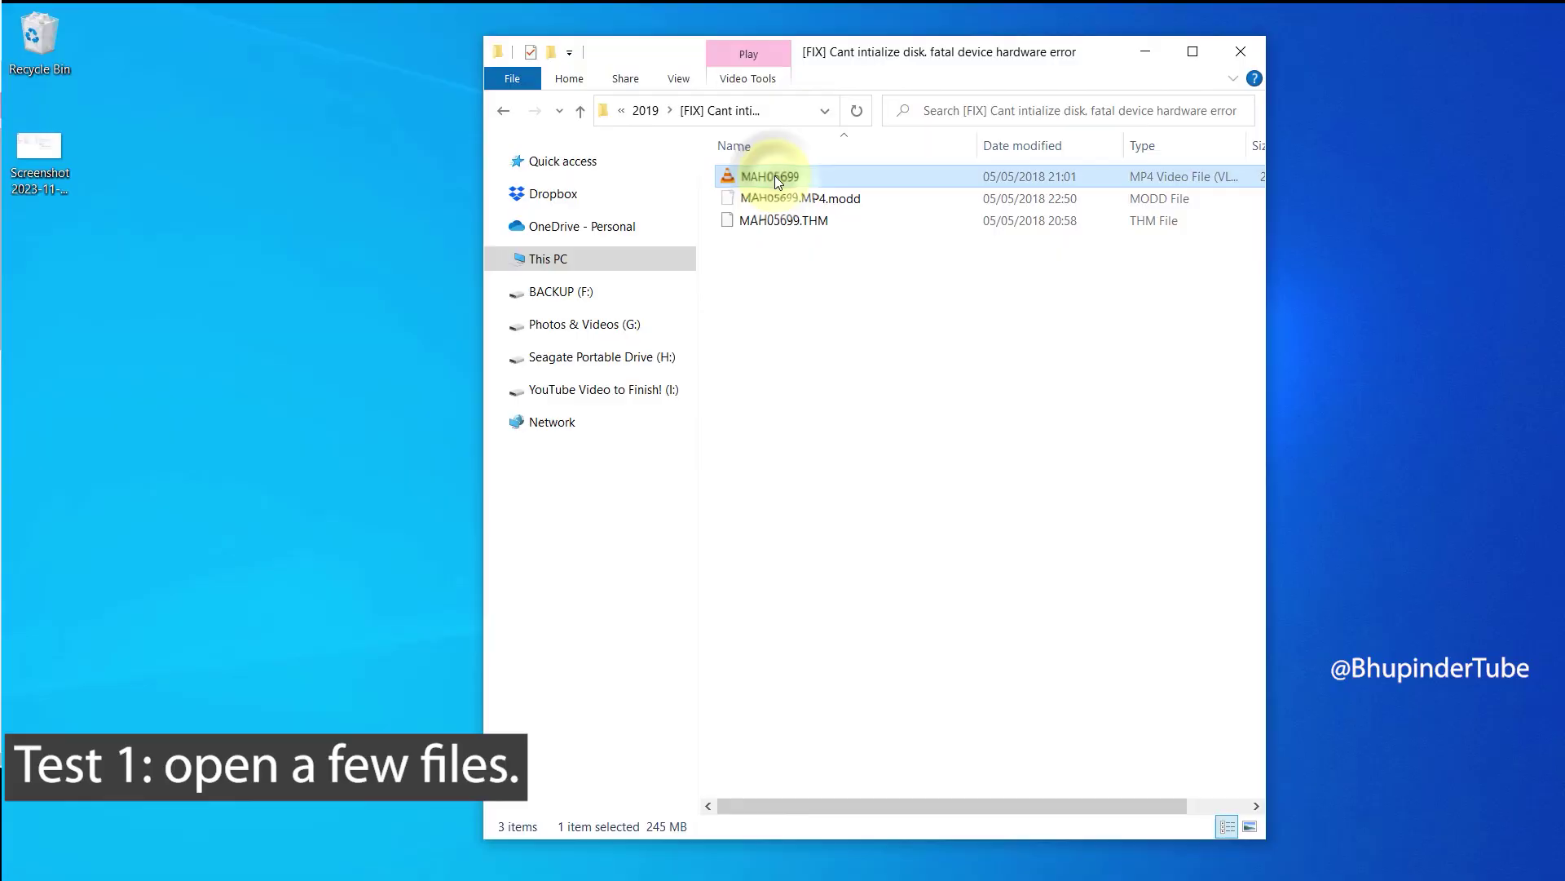
{"action": "double_click", "coordinate": [775, 174]}
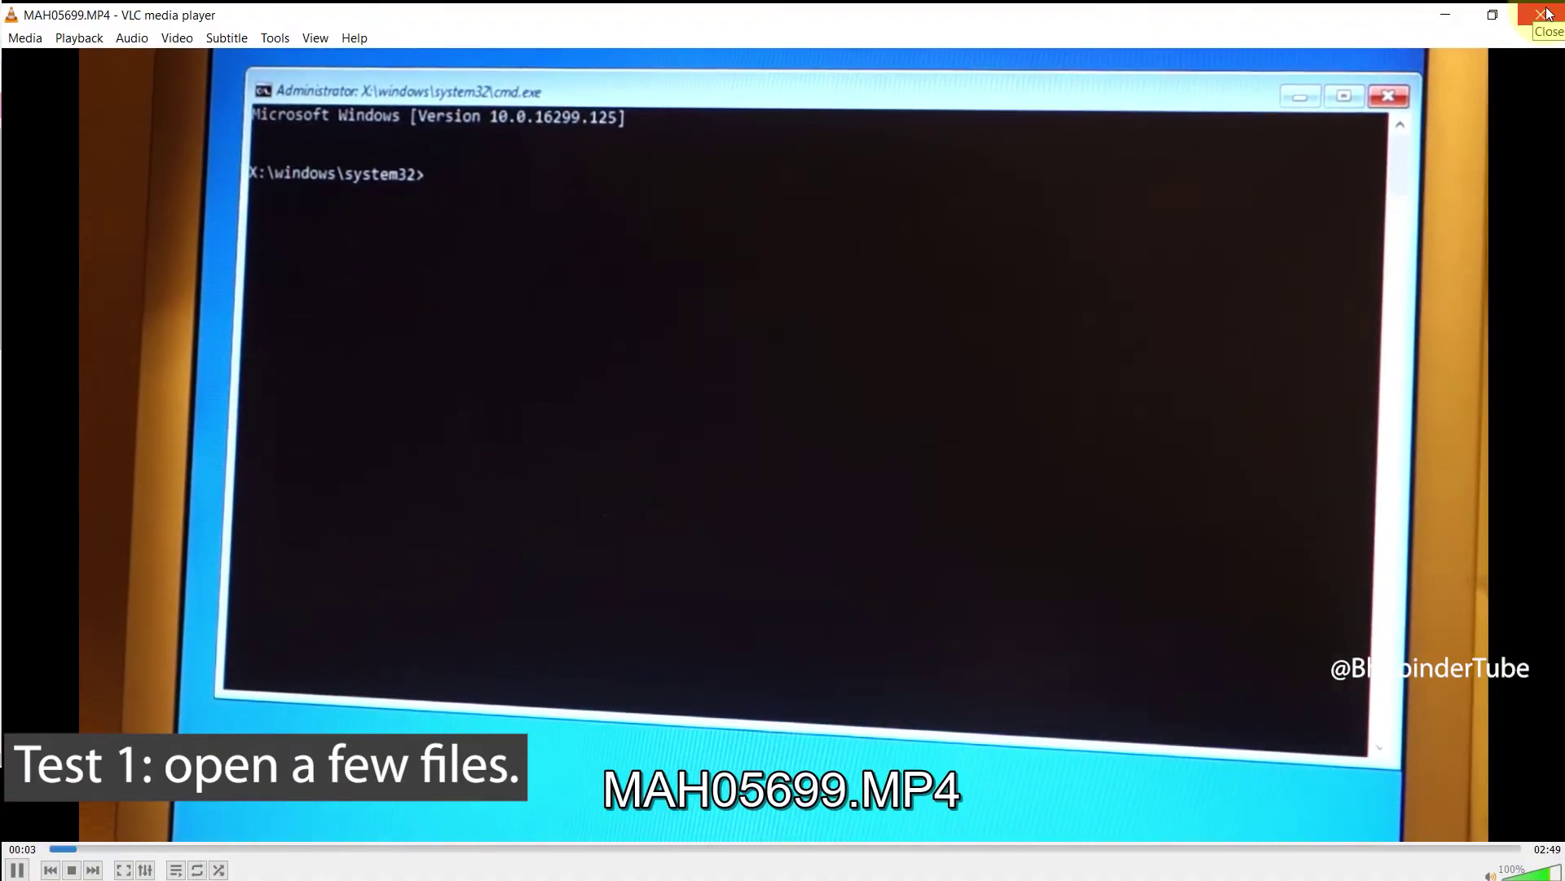
{"action": "left_click", "coordinate": [1544, 13]}
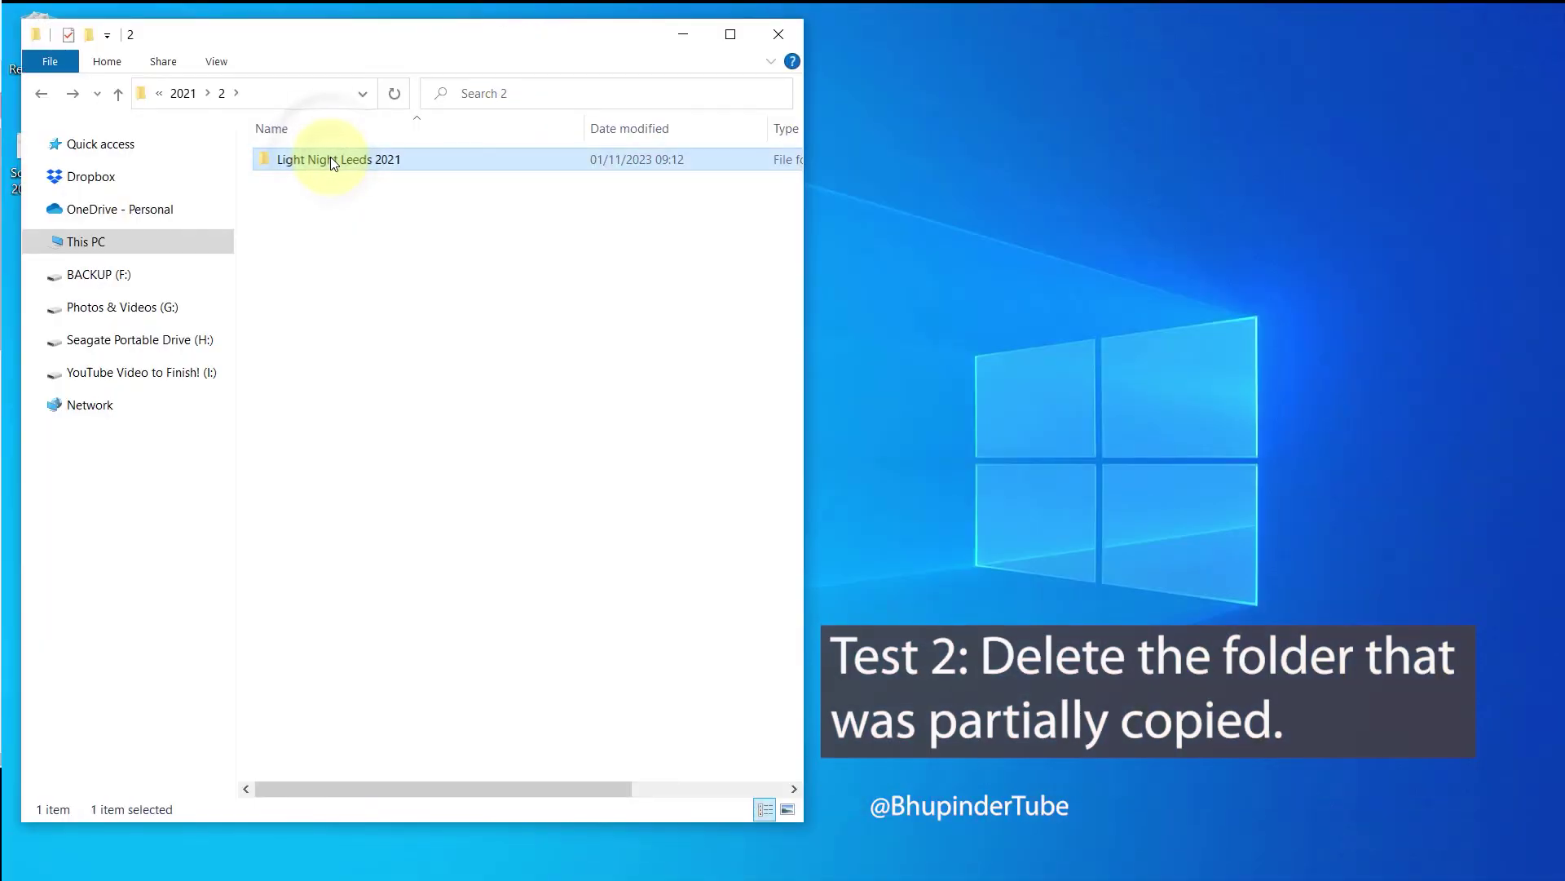
- Delete the partially copied Light Night Leeds 2021 folder to the Recycle Bin
{"action": "right_click", "coordinate": [331, 157]}
{"action": "left_click", "coordinate": [123, 635]}
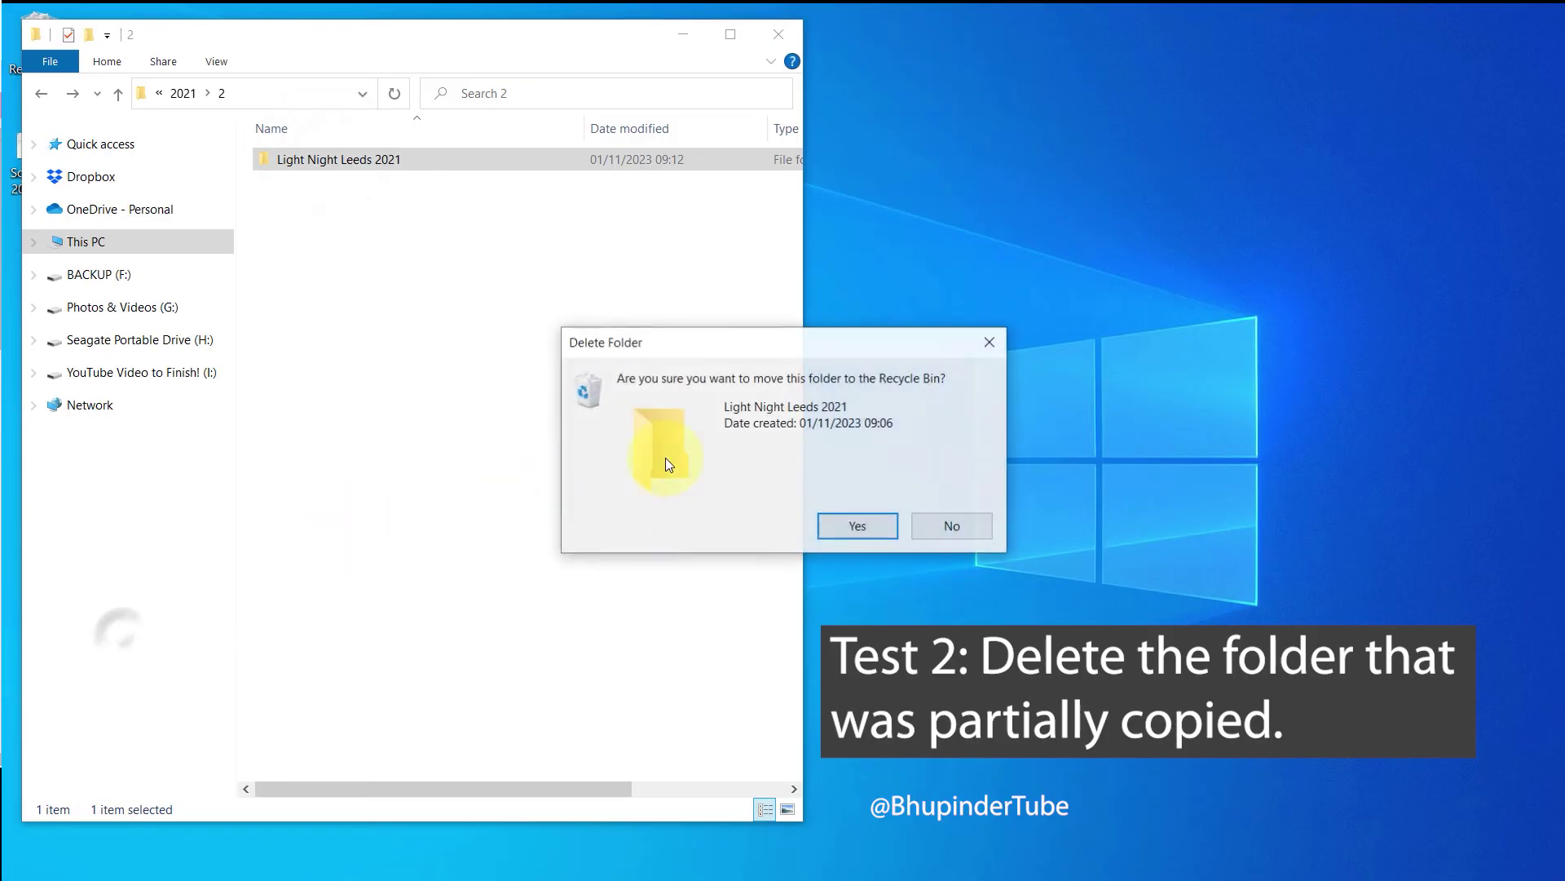
{"action": "left_click", "coordinate": [835, 530]}
- Copy the original Light Night Leeds 2021 folder from G: and paste it into 2021\2
{"action": "mouse_move", "coordinate": [633, 862]}
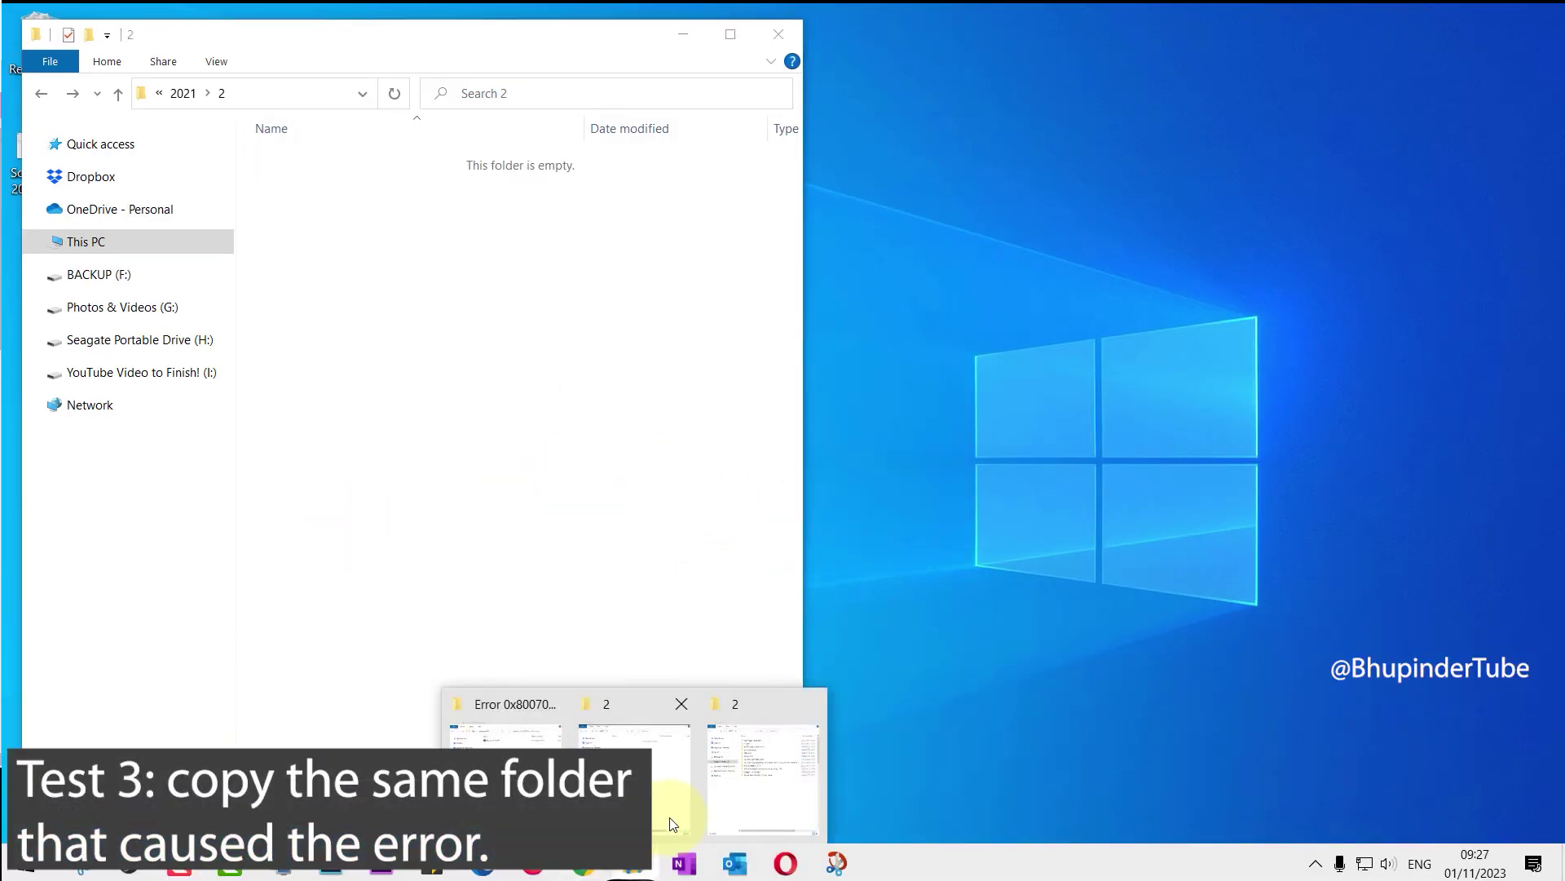
{"action": "left_click", "coordinate": [730, 777]}
{"action": "right_click", "coordinate": [1125, 165]}
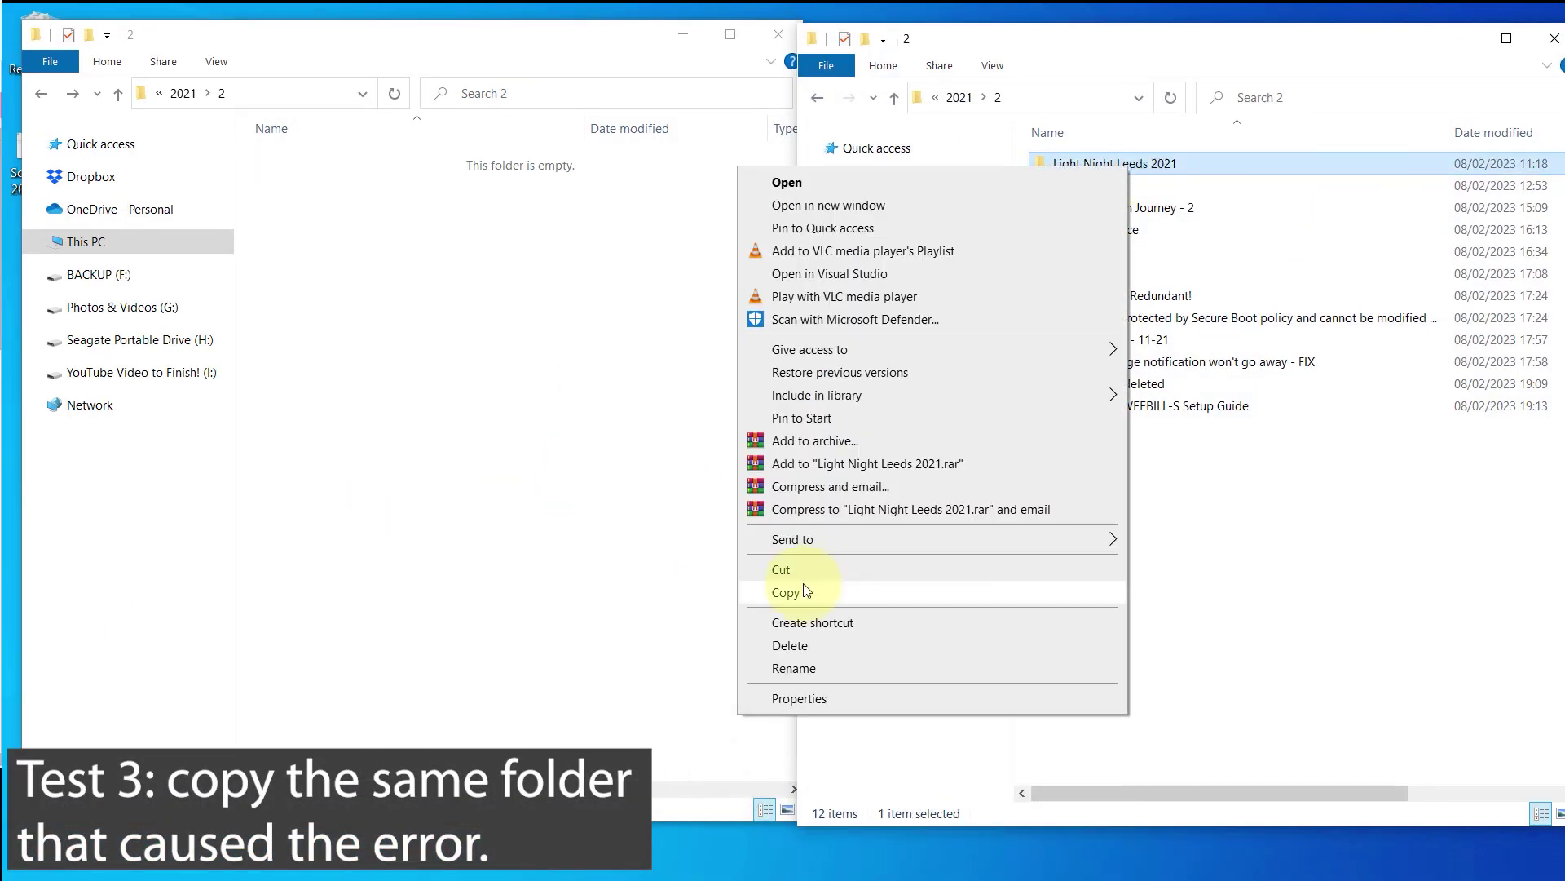
{"action": "left_click", "coordinate": [782, 593]}
{"action": "right_click", "coordinate": [474, 249]}
{"action": "left_click", "coordinate": [349, 383]}
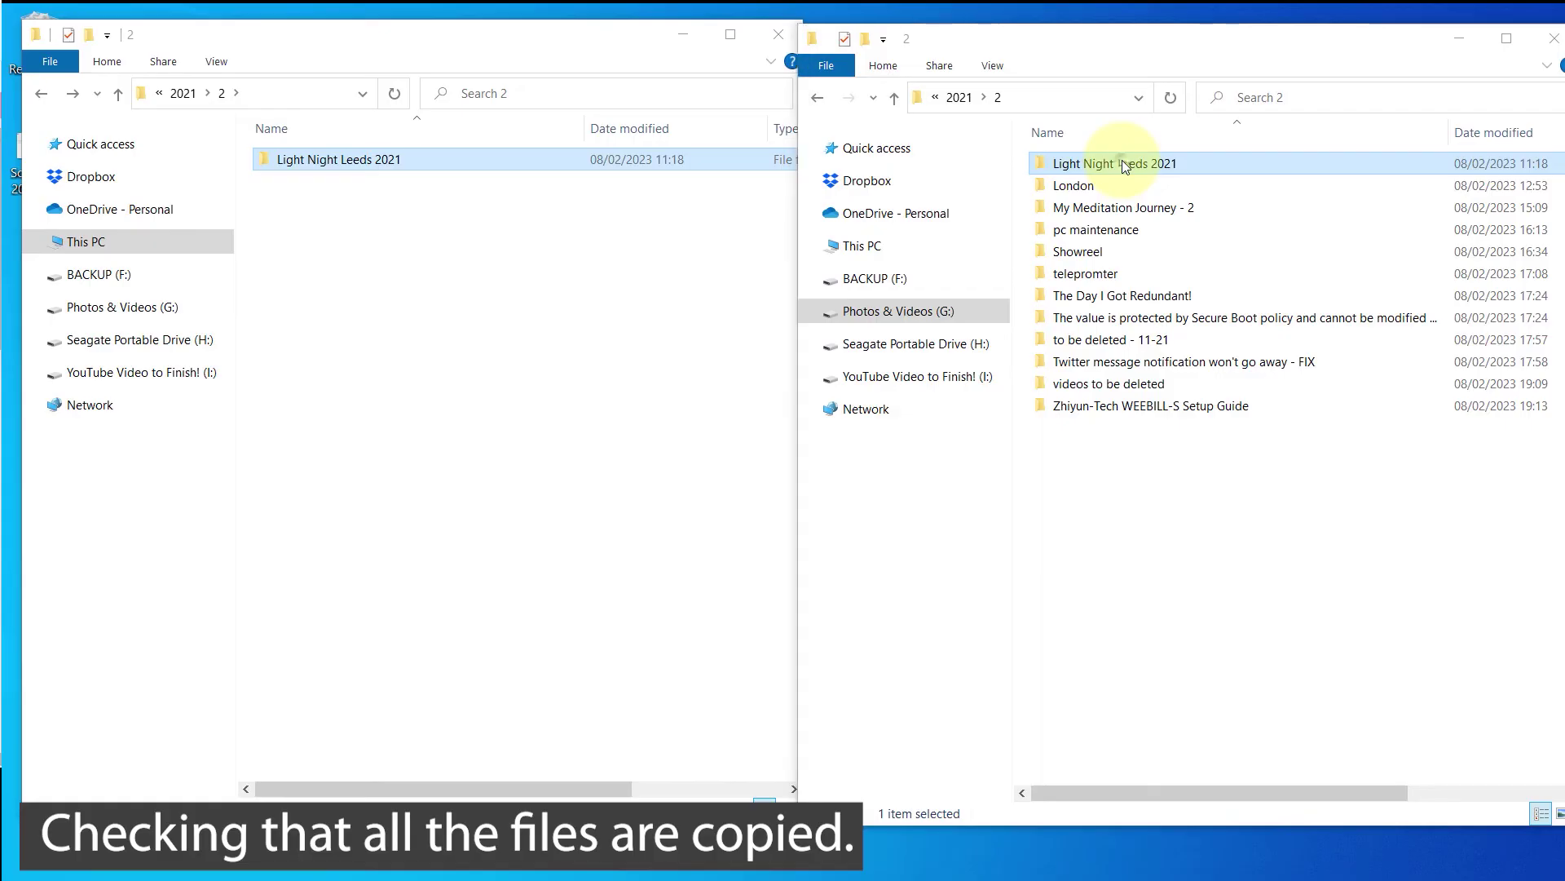
{"action": "right_click", "coordinate": [1121, 160]}
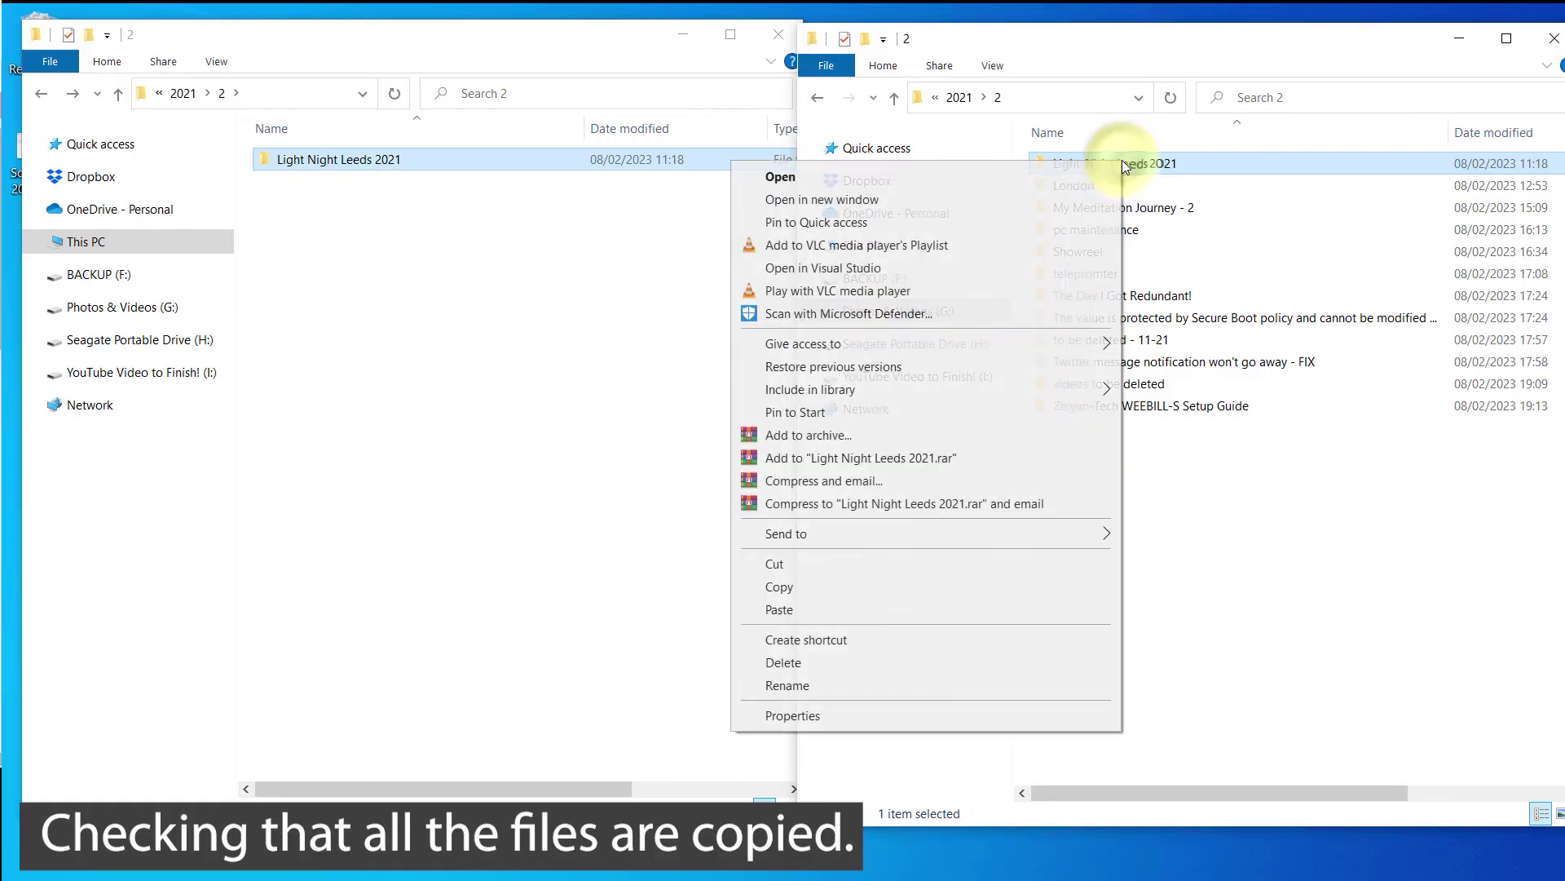
{"action": "left_click", "coordinate": [860, 717]}
{"action": "right_click", "coordinate": [385, 159]}
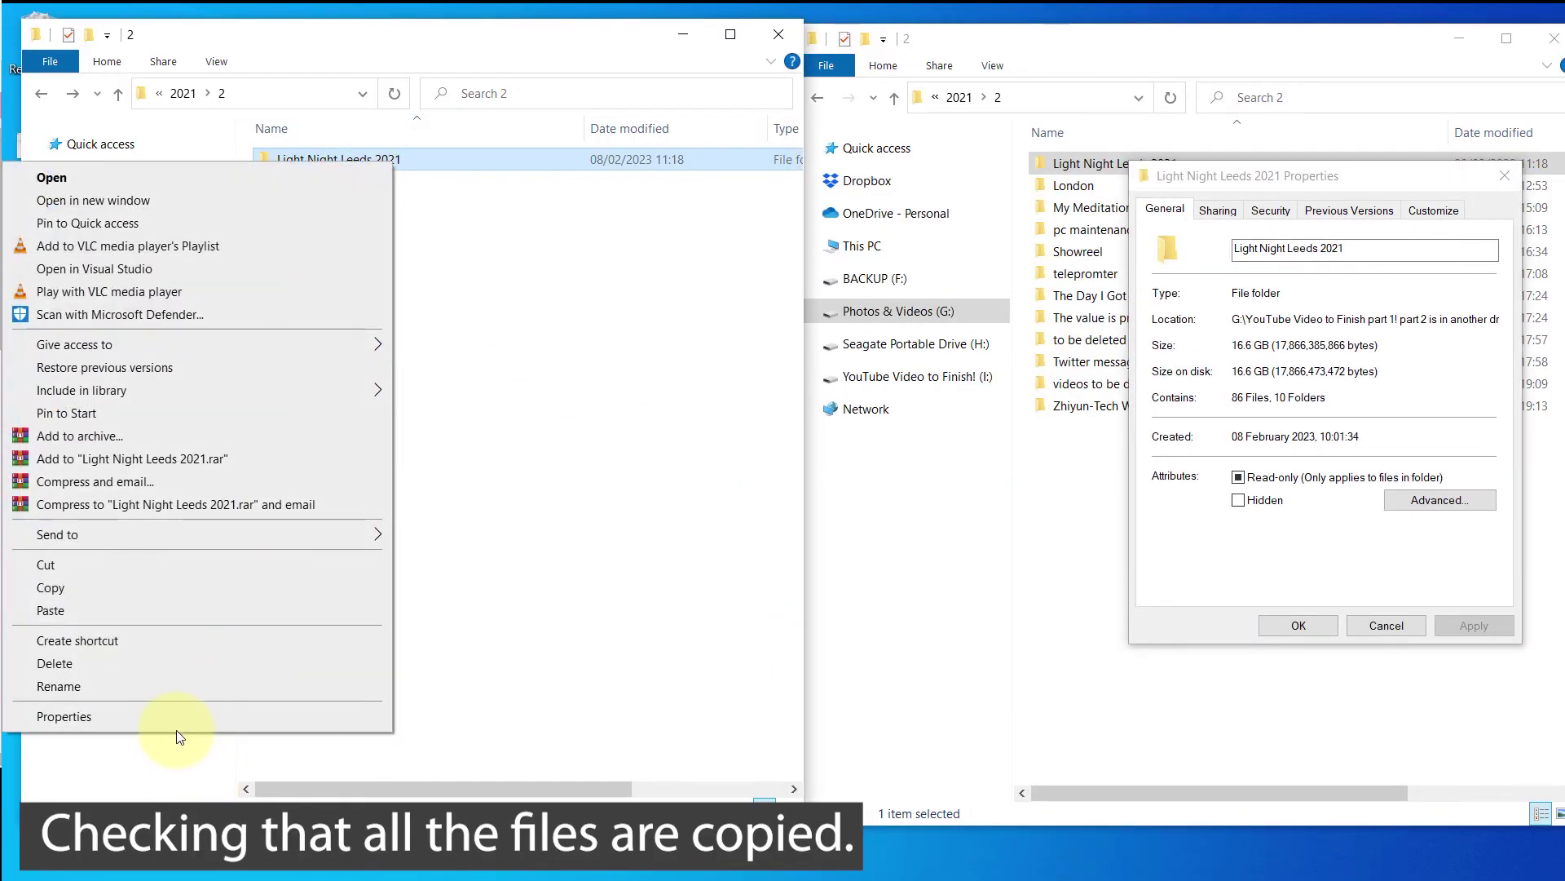
{"action": "left_click", "coordinate": [167, 717]}
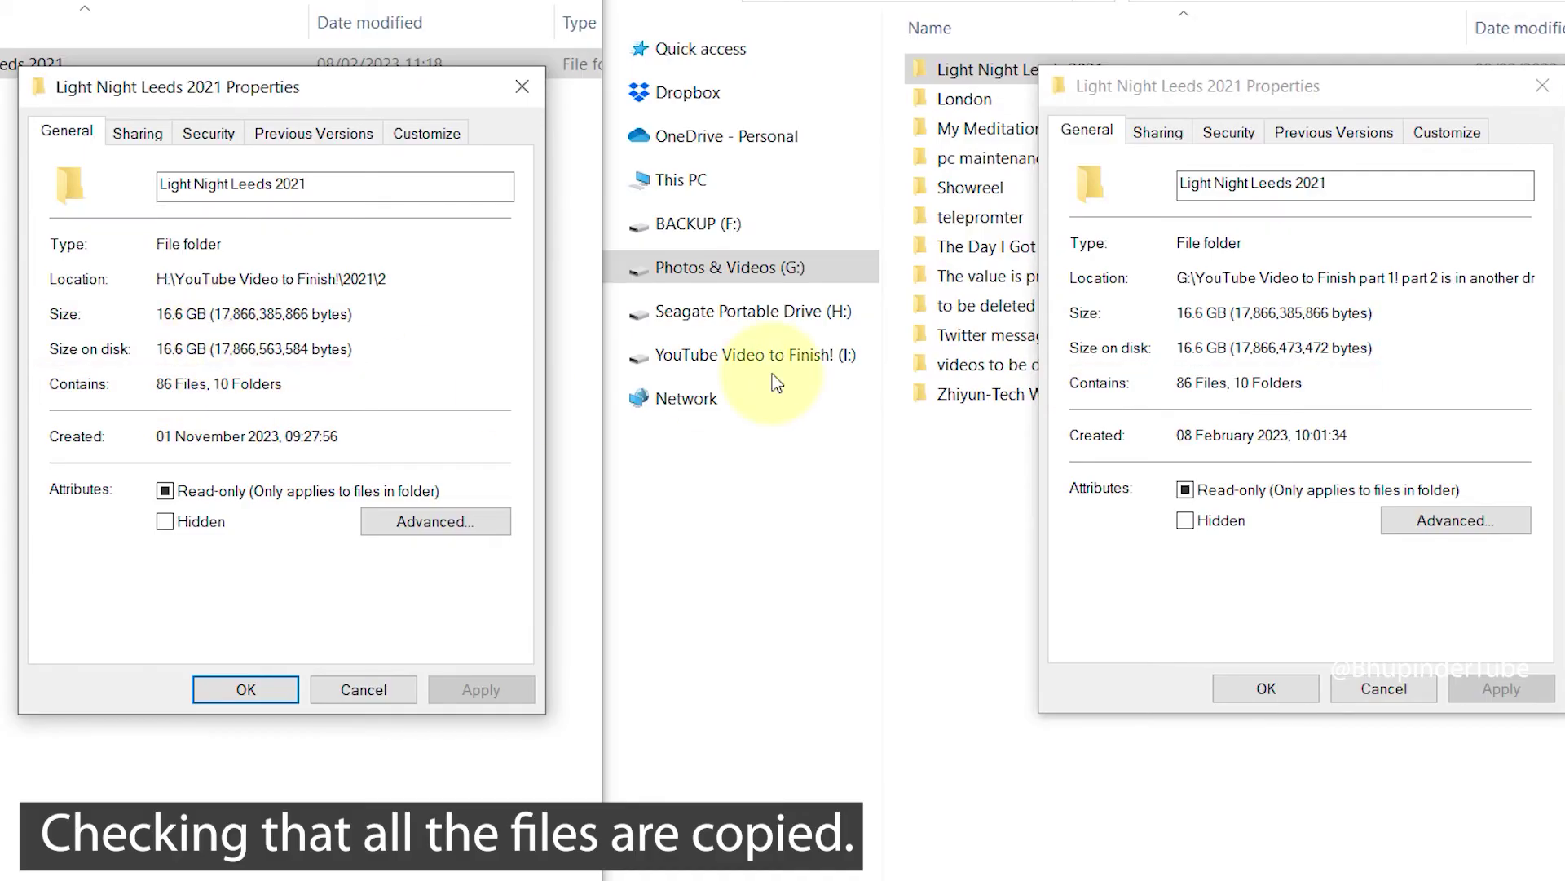
{"action": "left_click", "coordinate": [1542, 85]}
- Open the copied Light Night Leeds 2021 folder and test-play Clip0005 and Clip0014 in VLC
{"action": "left_click", "coordinate": [522, 86]}
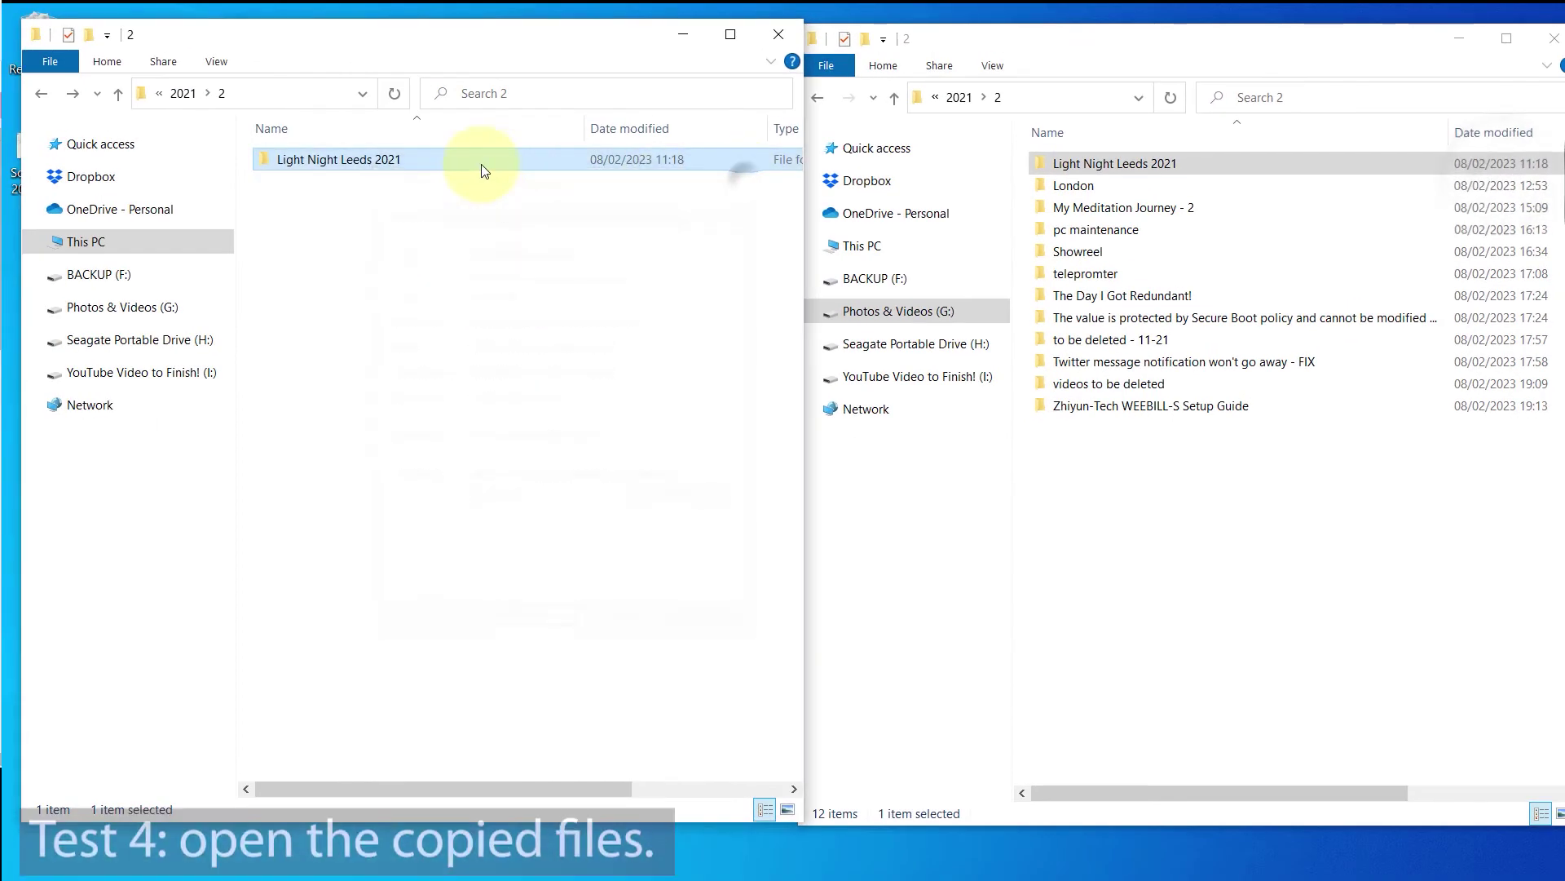
{"action": "double_click", "coordinate": [384, 159]}
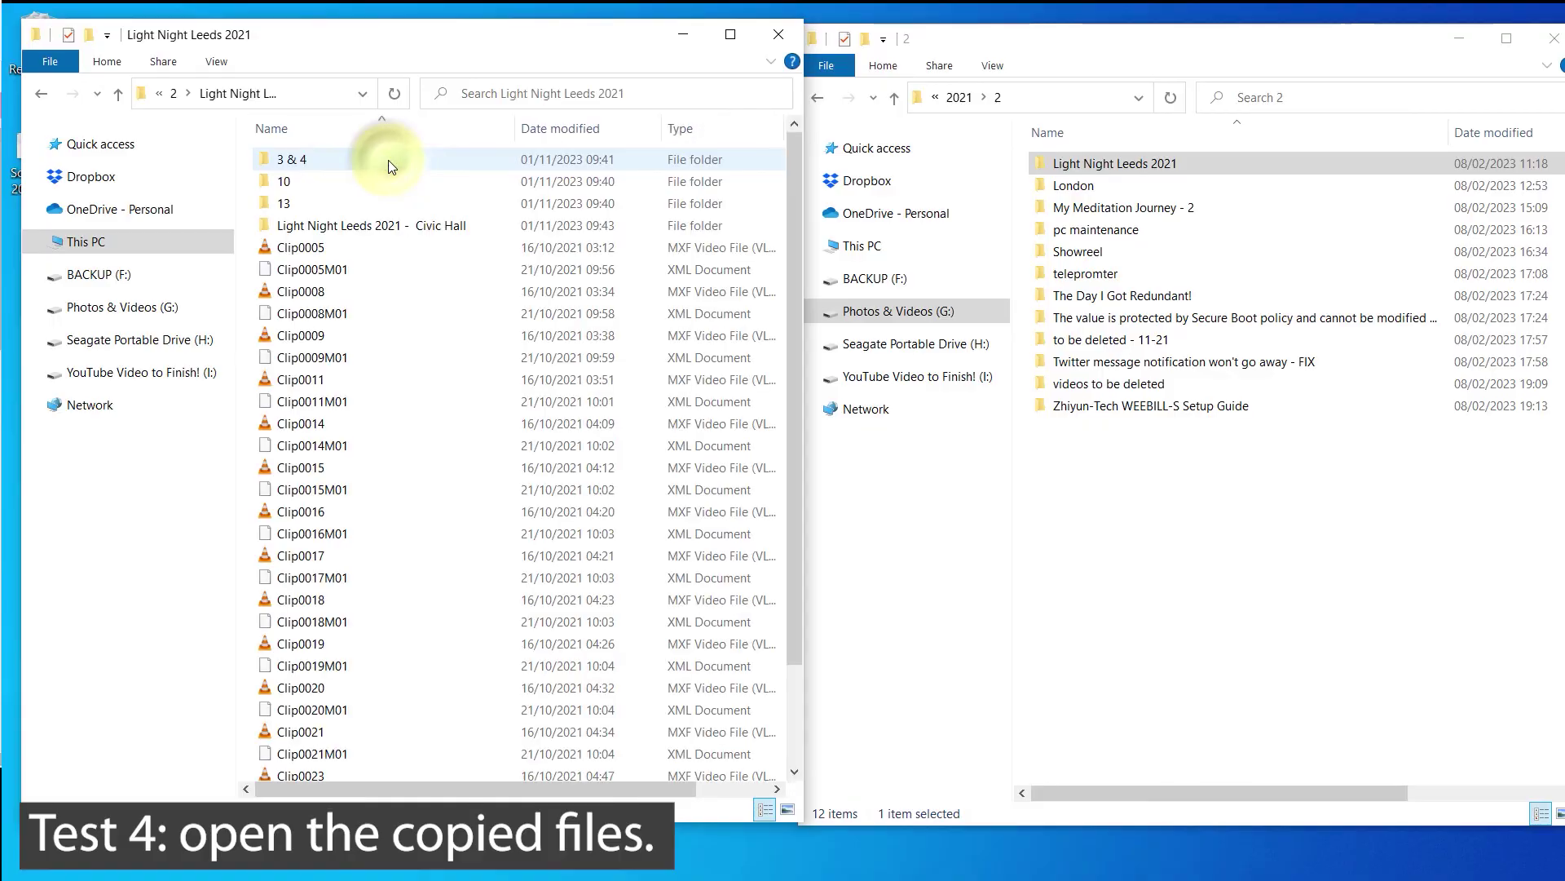
{"action": "double_click", "coordinate": [325, 253]}
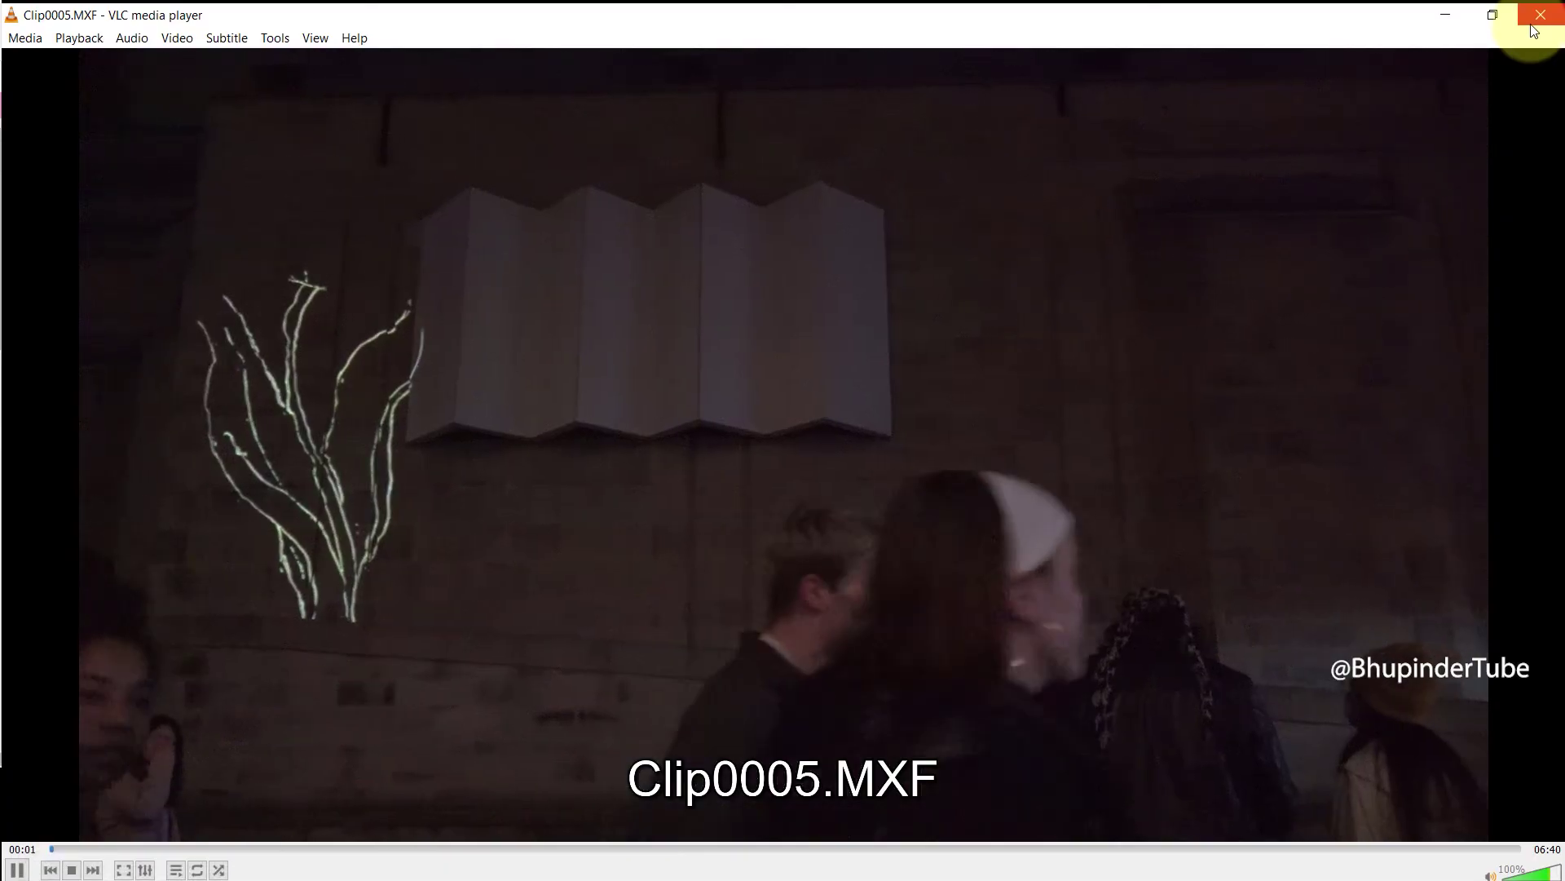
{"action": "left_click", "coordinate": [1533, 31]}
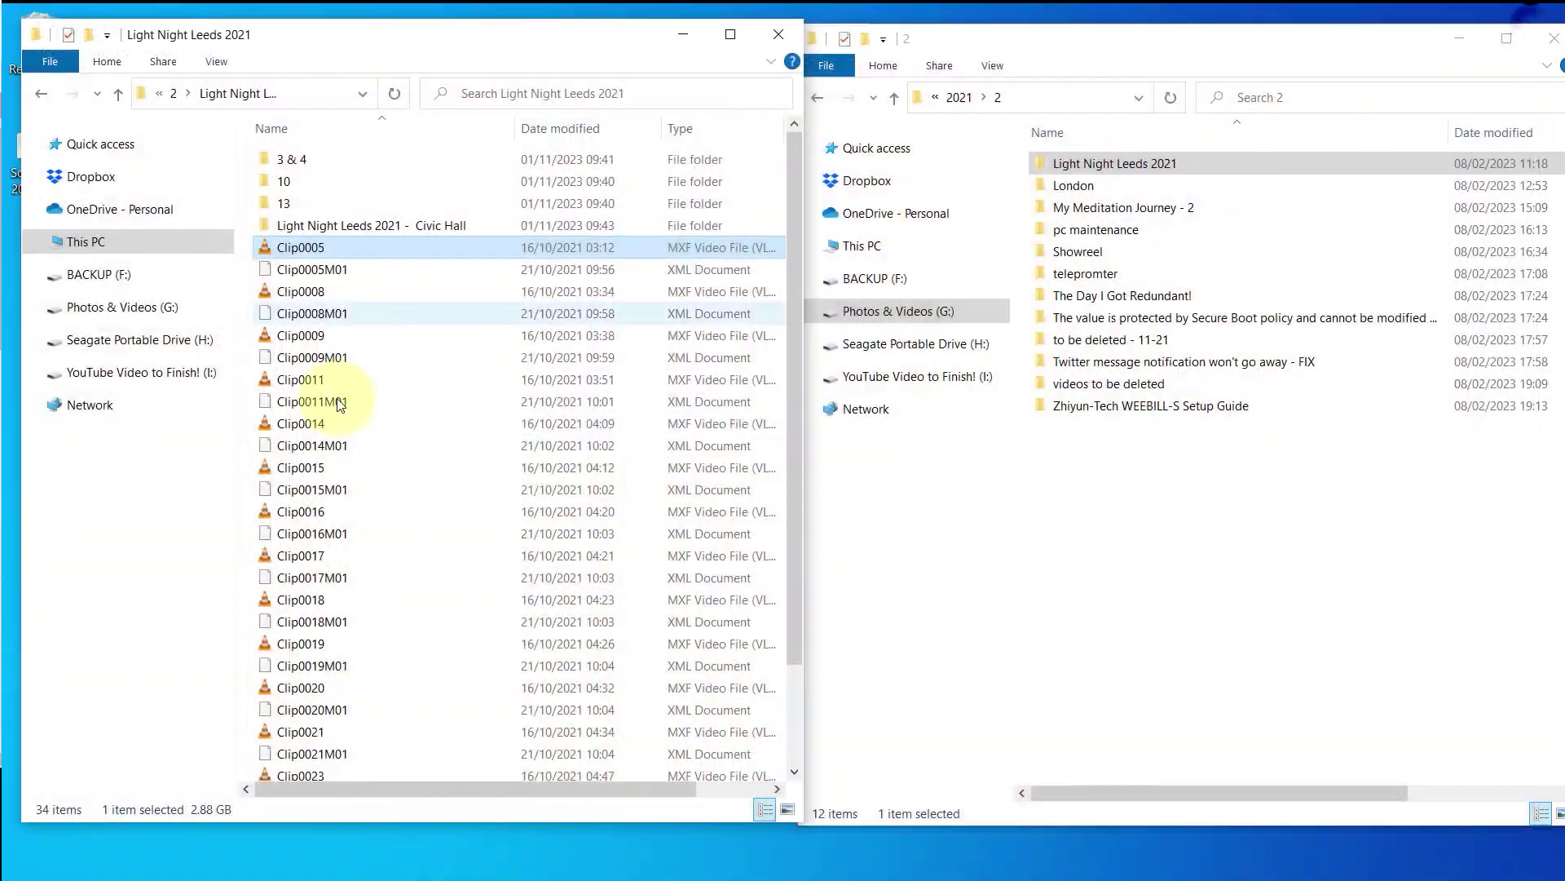
{"action": "left_click", "coordinate": [295, 425]}
{"action": "double_click", "coordinate": [294, 423]}
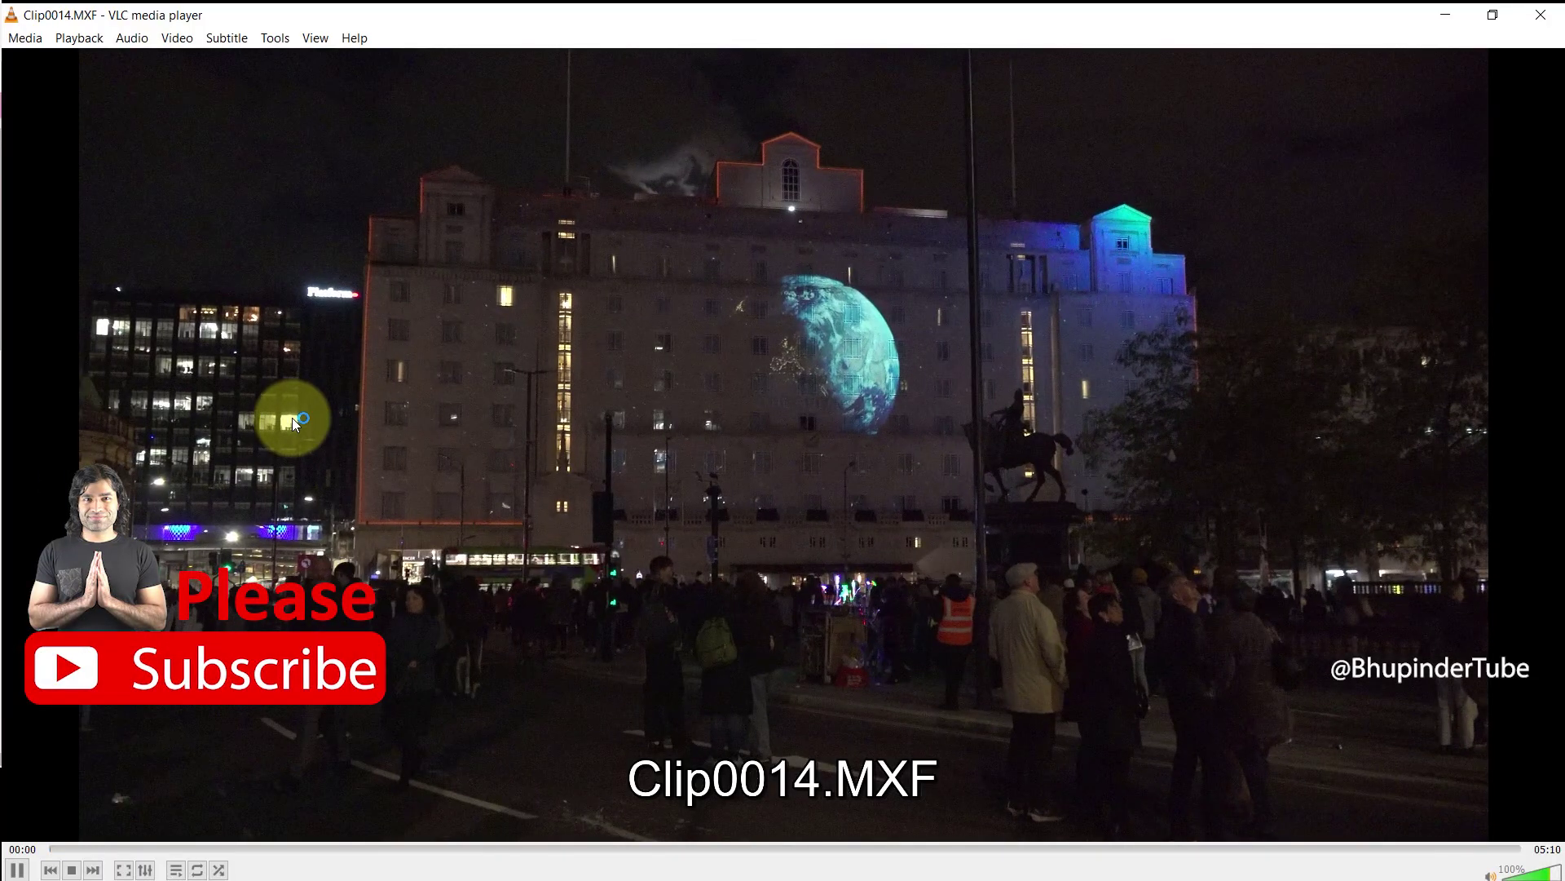
- Close the VLC video player
{"action": "left_click", "coordinate": [1543, 15]}
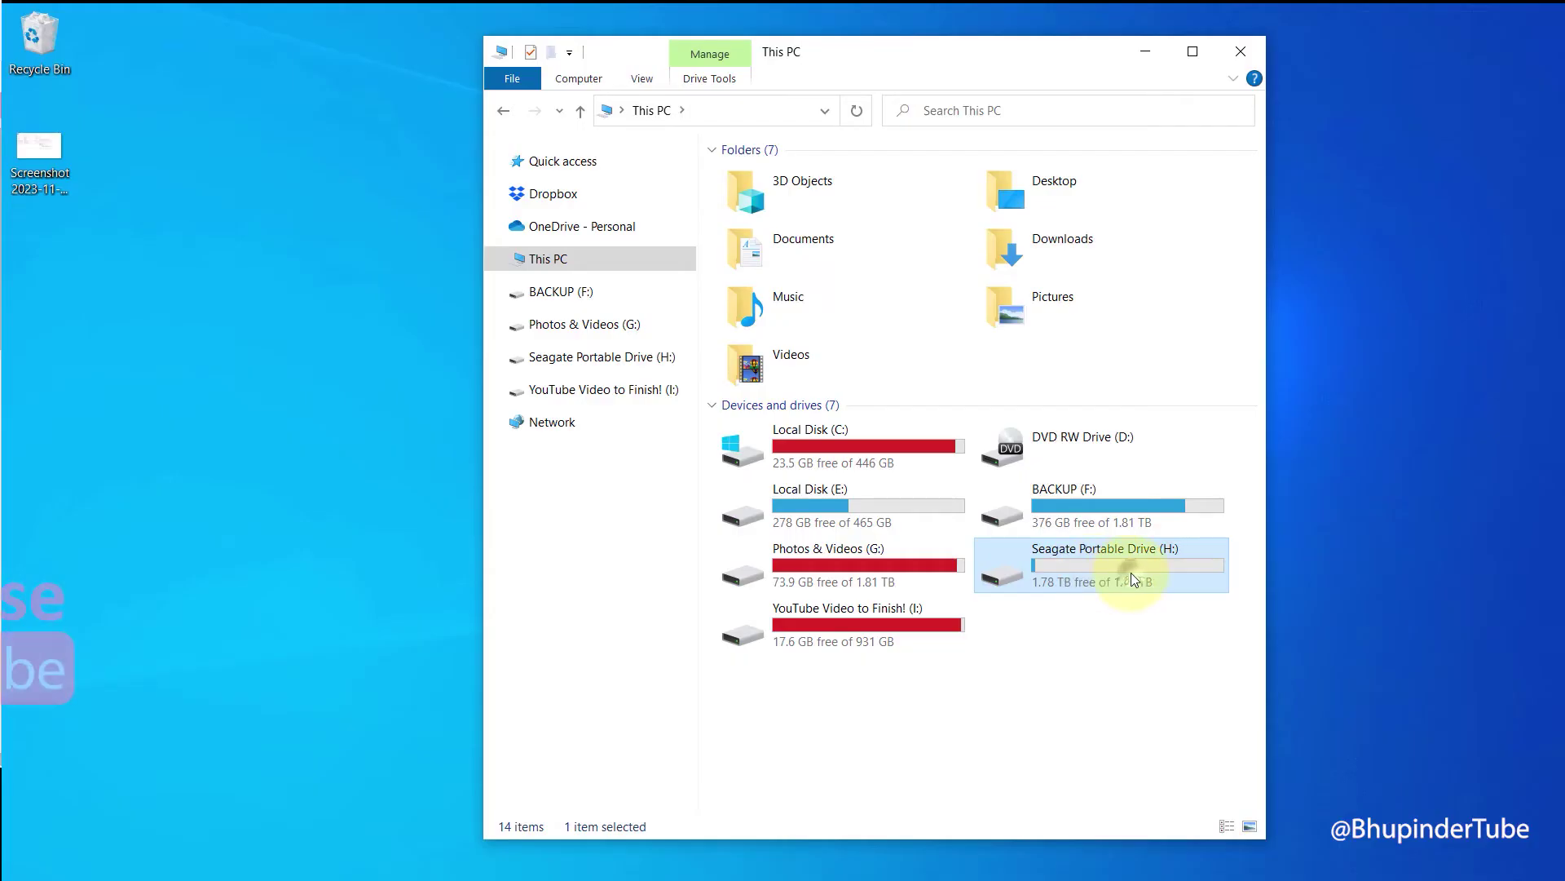
- Open Seagate Portable Drive (H:) Properties on its Tools tab for error checking
{"action": "right_click", "coordinate": [1175, 615]}
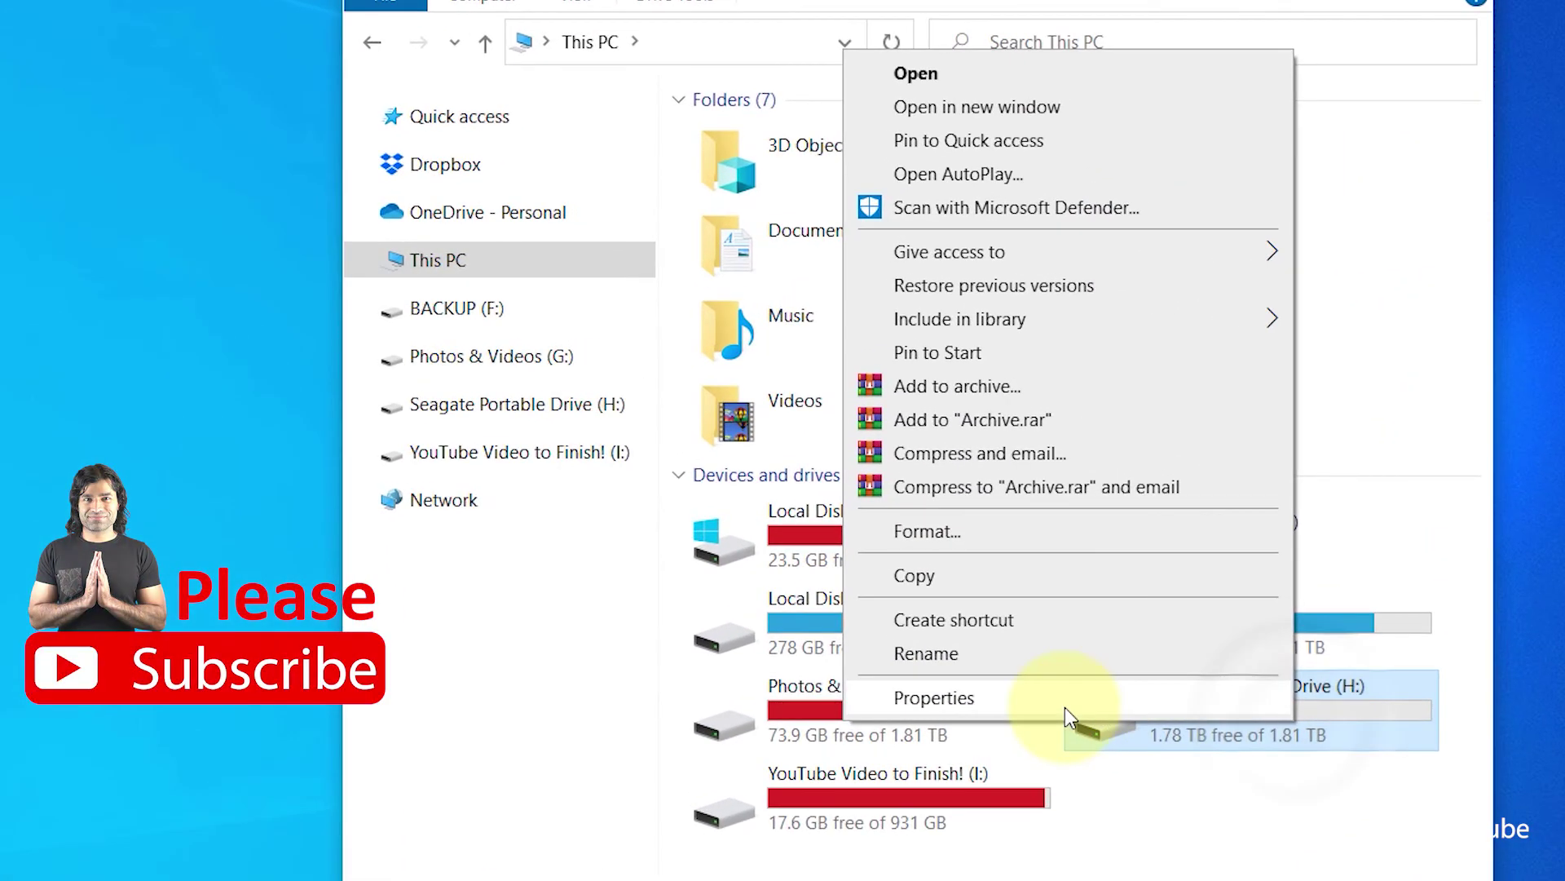
{"action": "left_click", "coordinate": [1064, 706]}
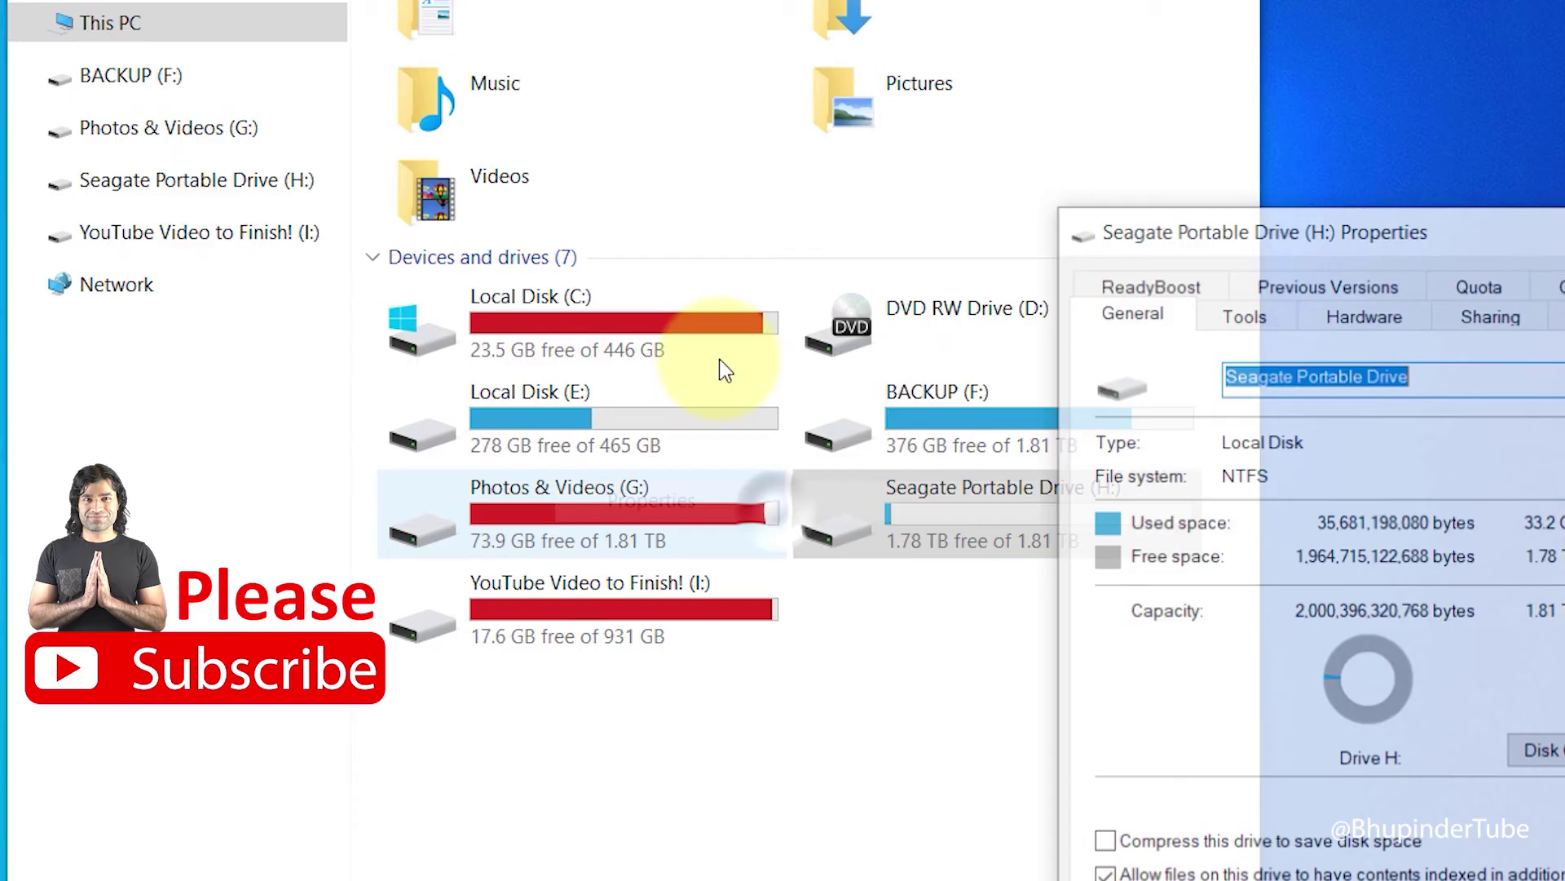
{"action": "left_click", "coordinate": [1037, 137]}
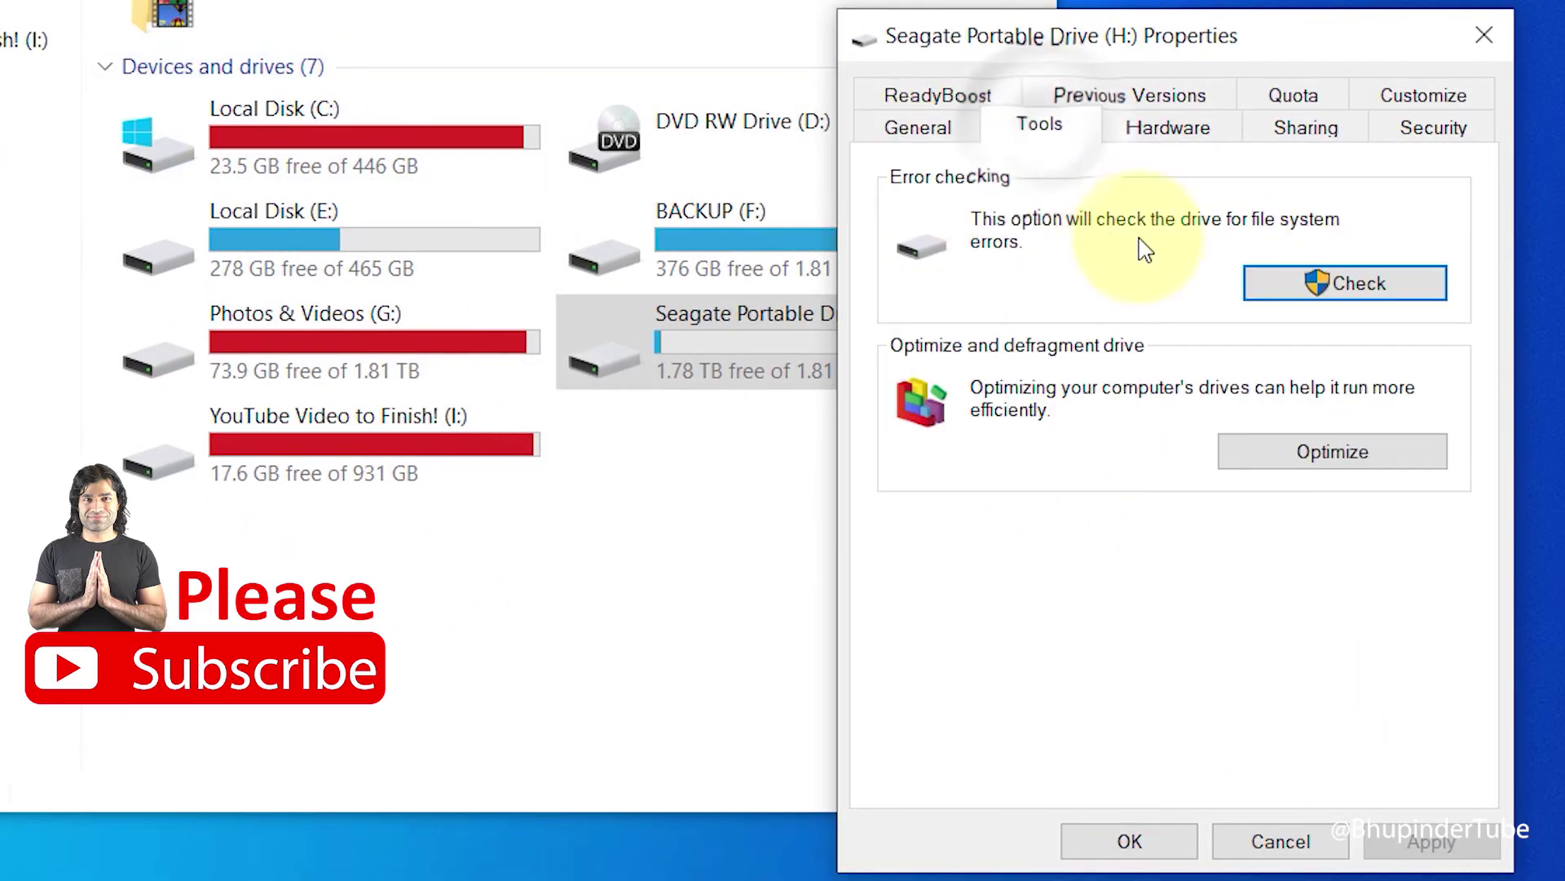